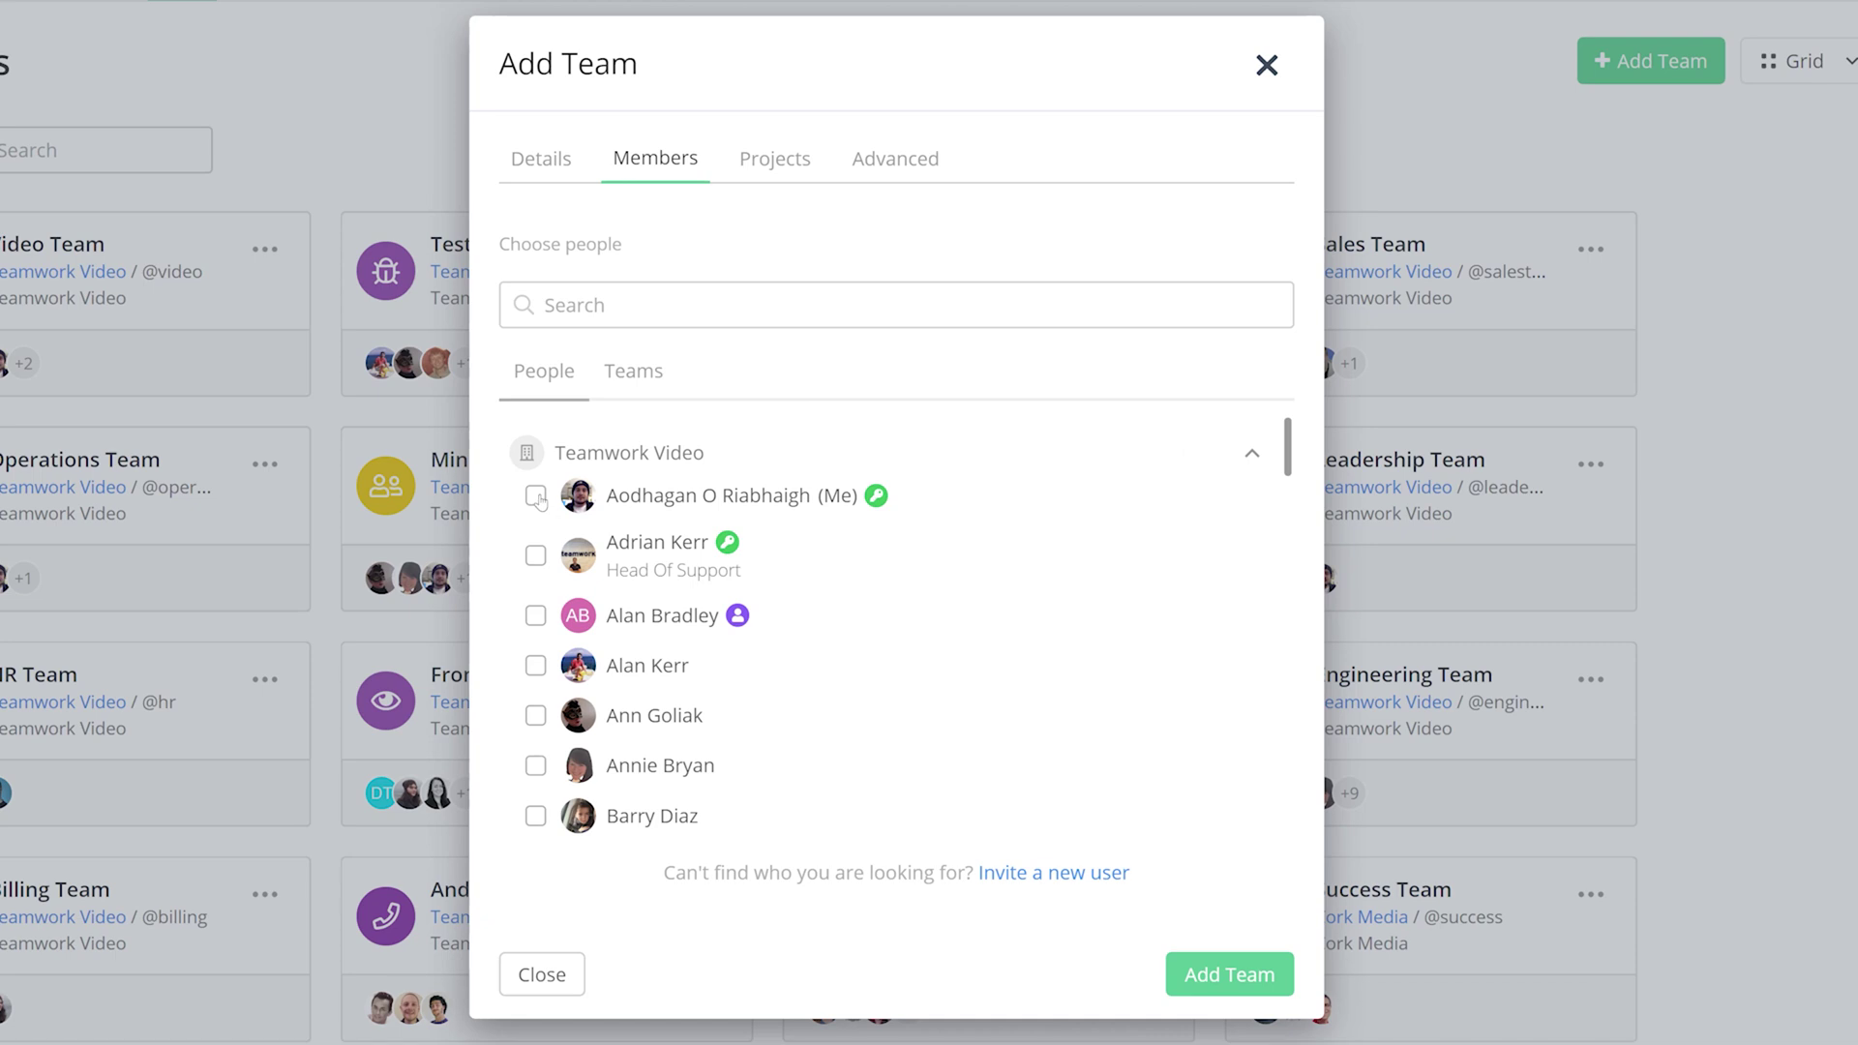
# Add three people to a team and assign a task to the Design team (preview actions).
pyautogui.click(536, 503)
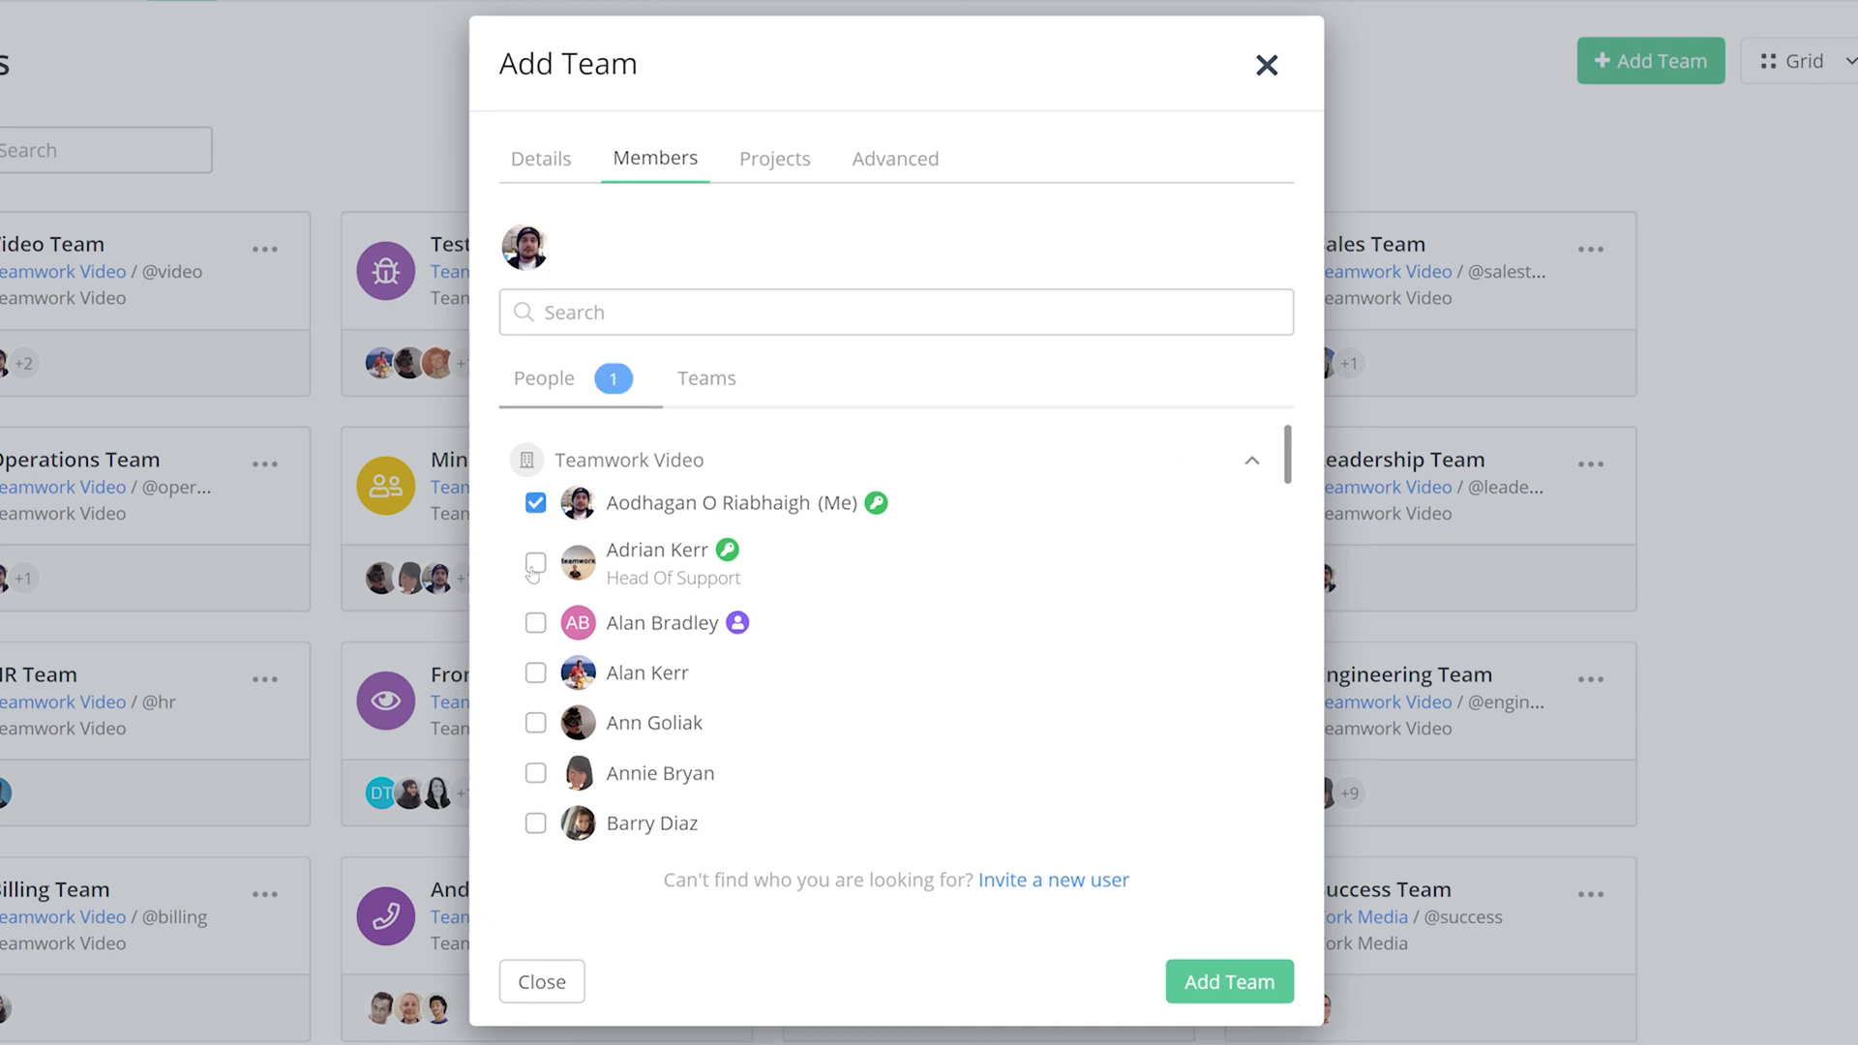
pyautogui.click(535, 566)
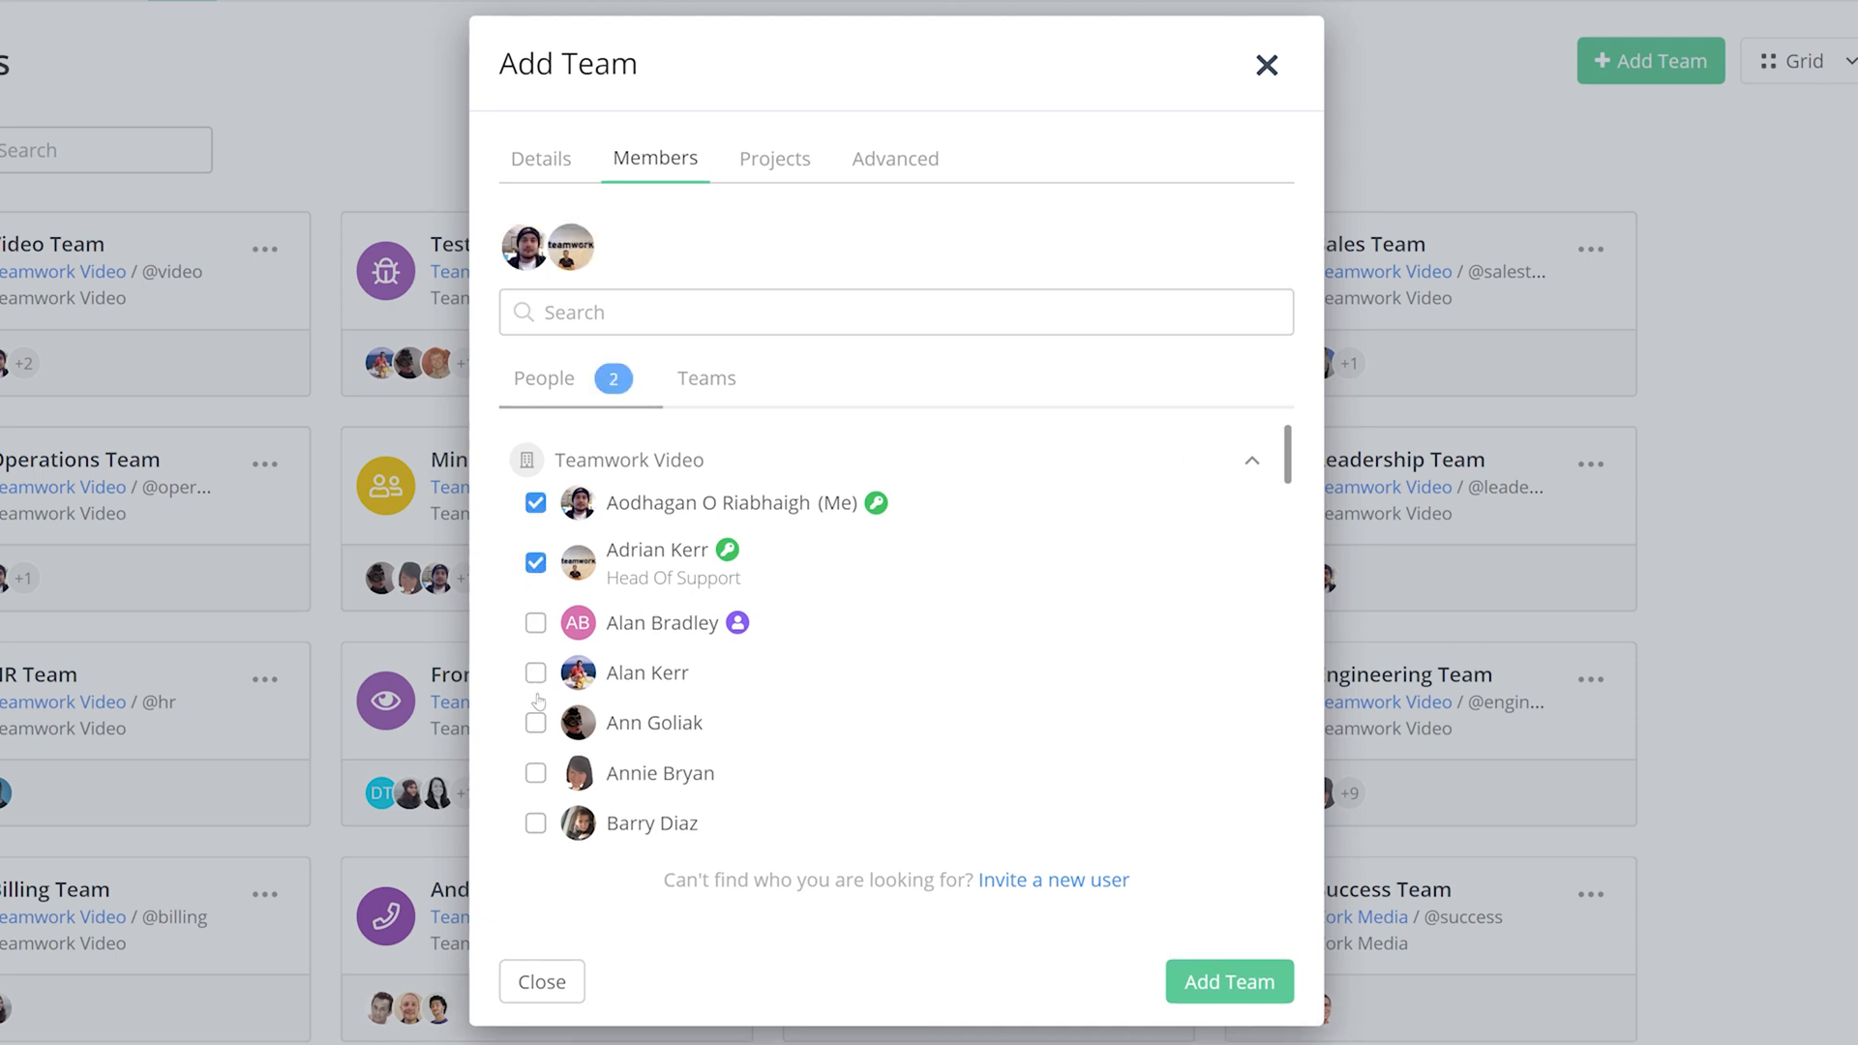
pyautogui.click(536, 722)
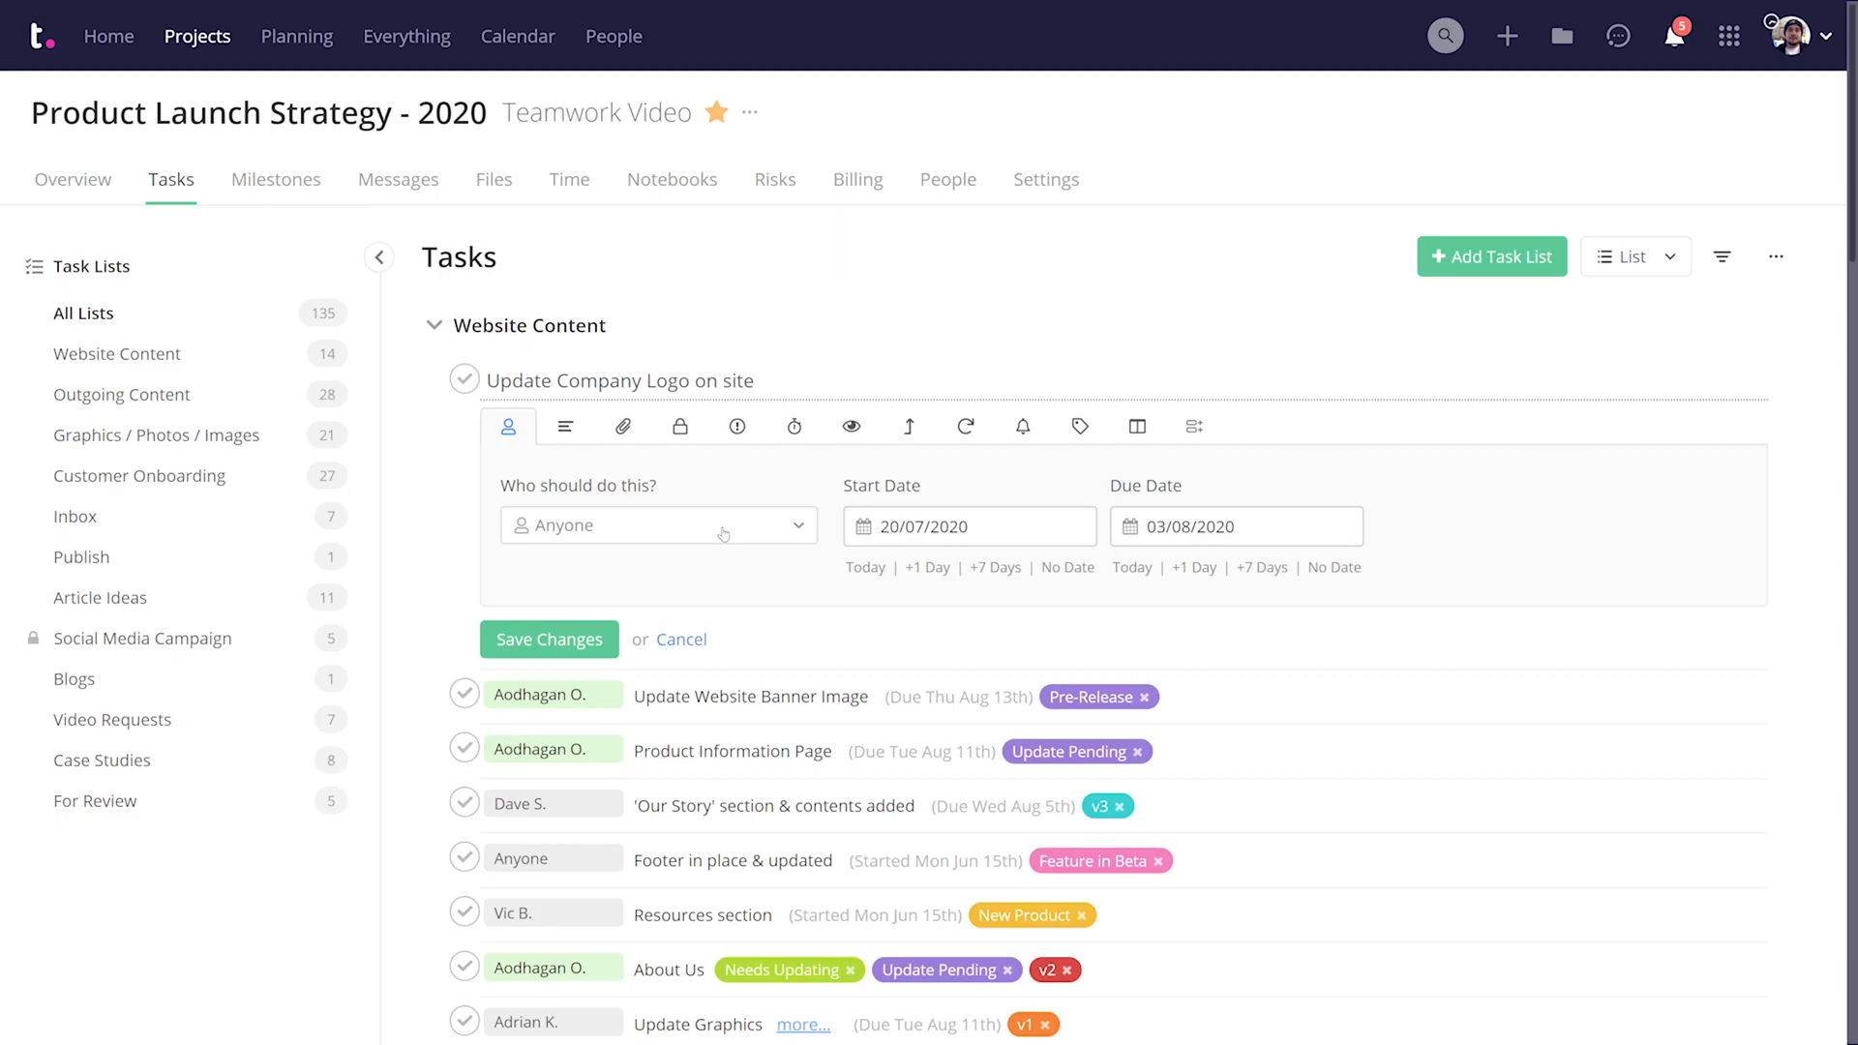
pyautogui.click(723, 535)
pyautogui.scroll(-3, 639, 799)
pyautogui.scroll(-3, 640, 807)
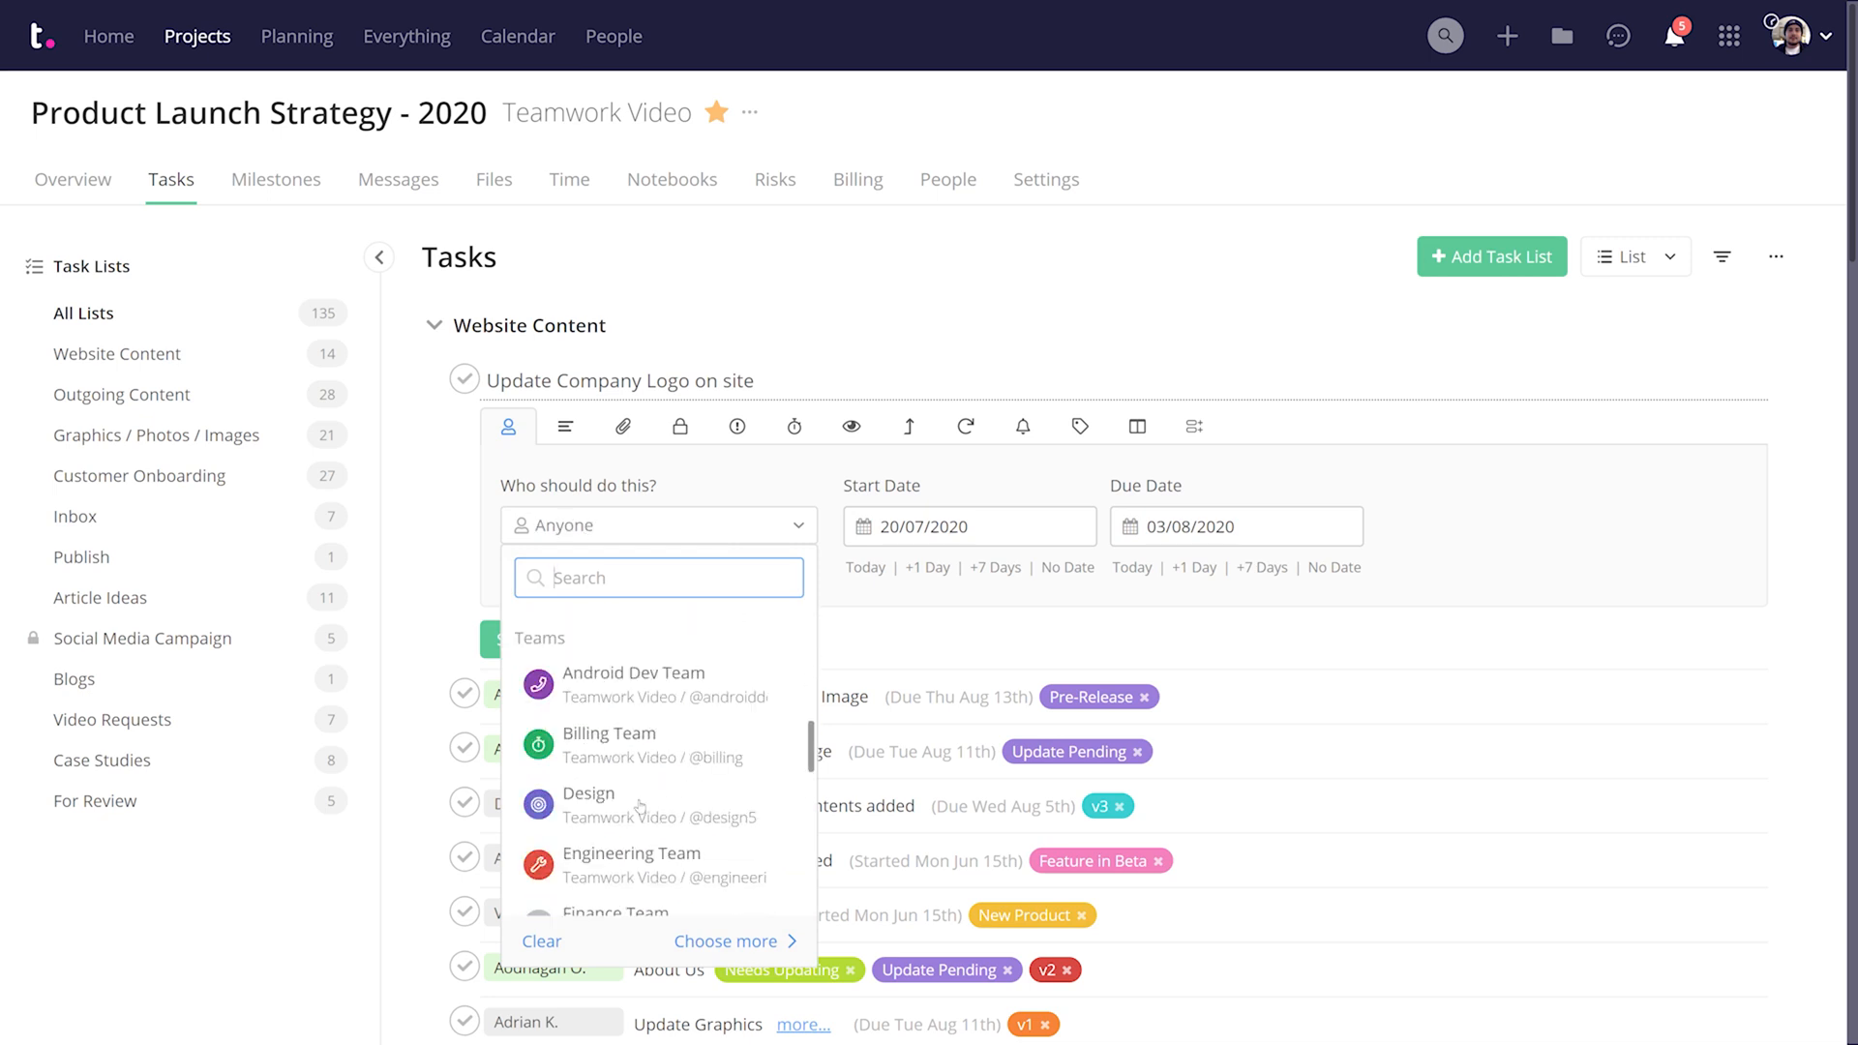
pyautogui.click(639, 805)
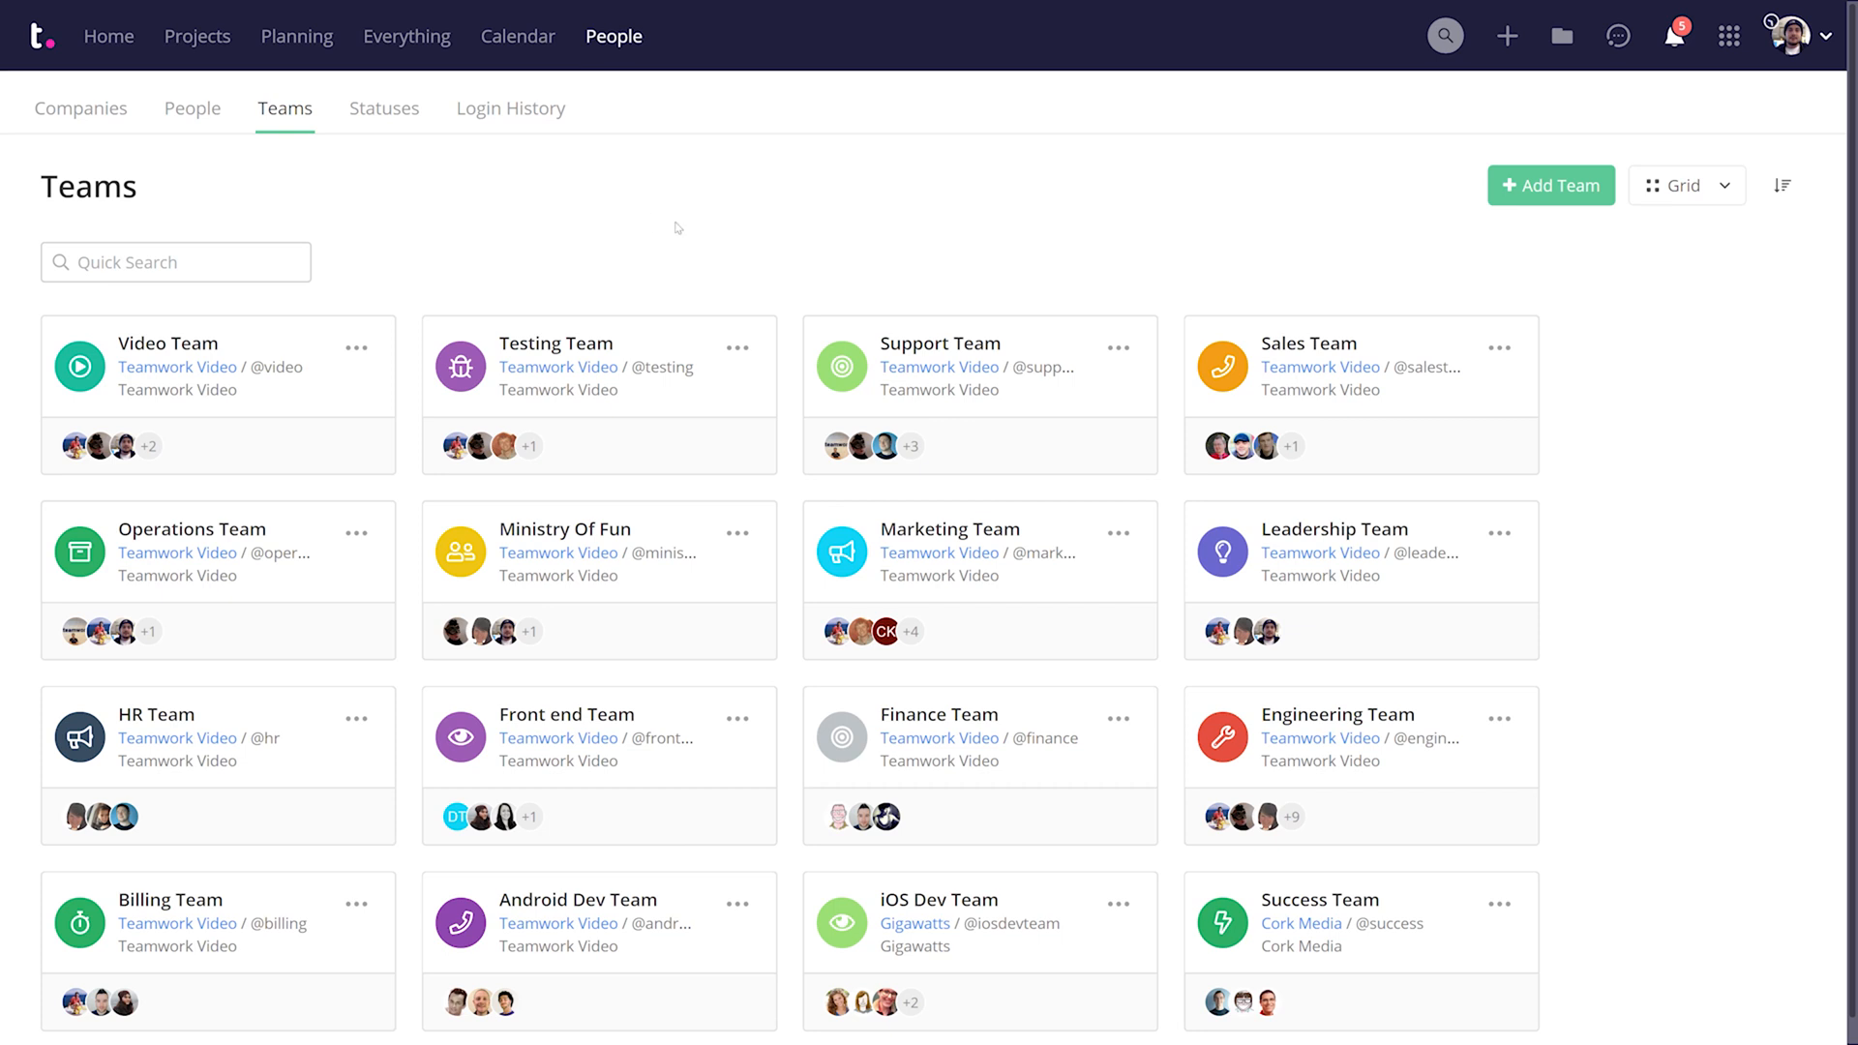
# Start a new team named Design with a purple target icon as its logo.
pyautogui.click(1535, 185)
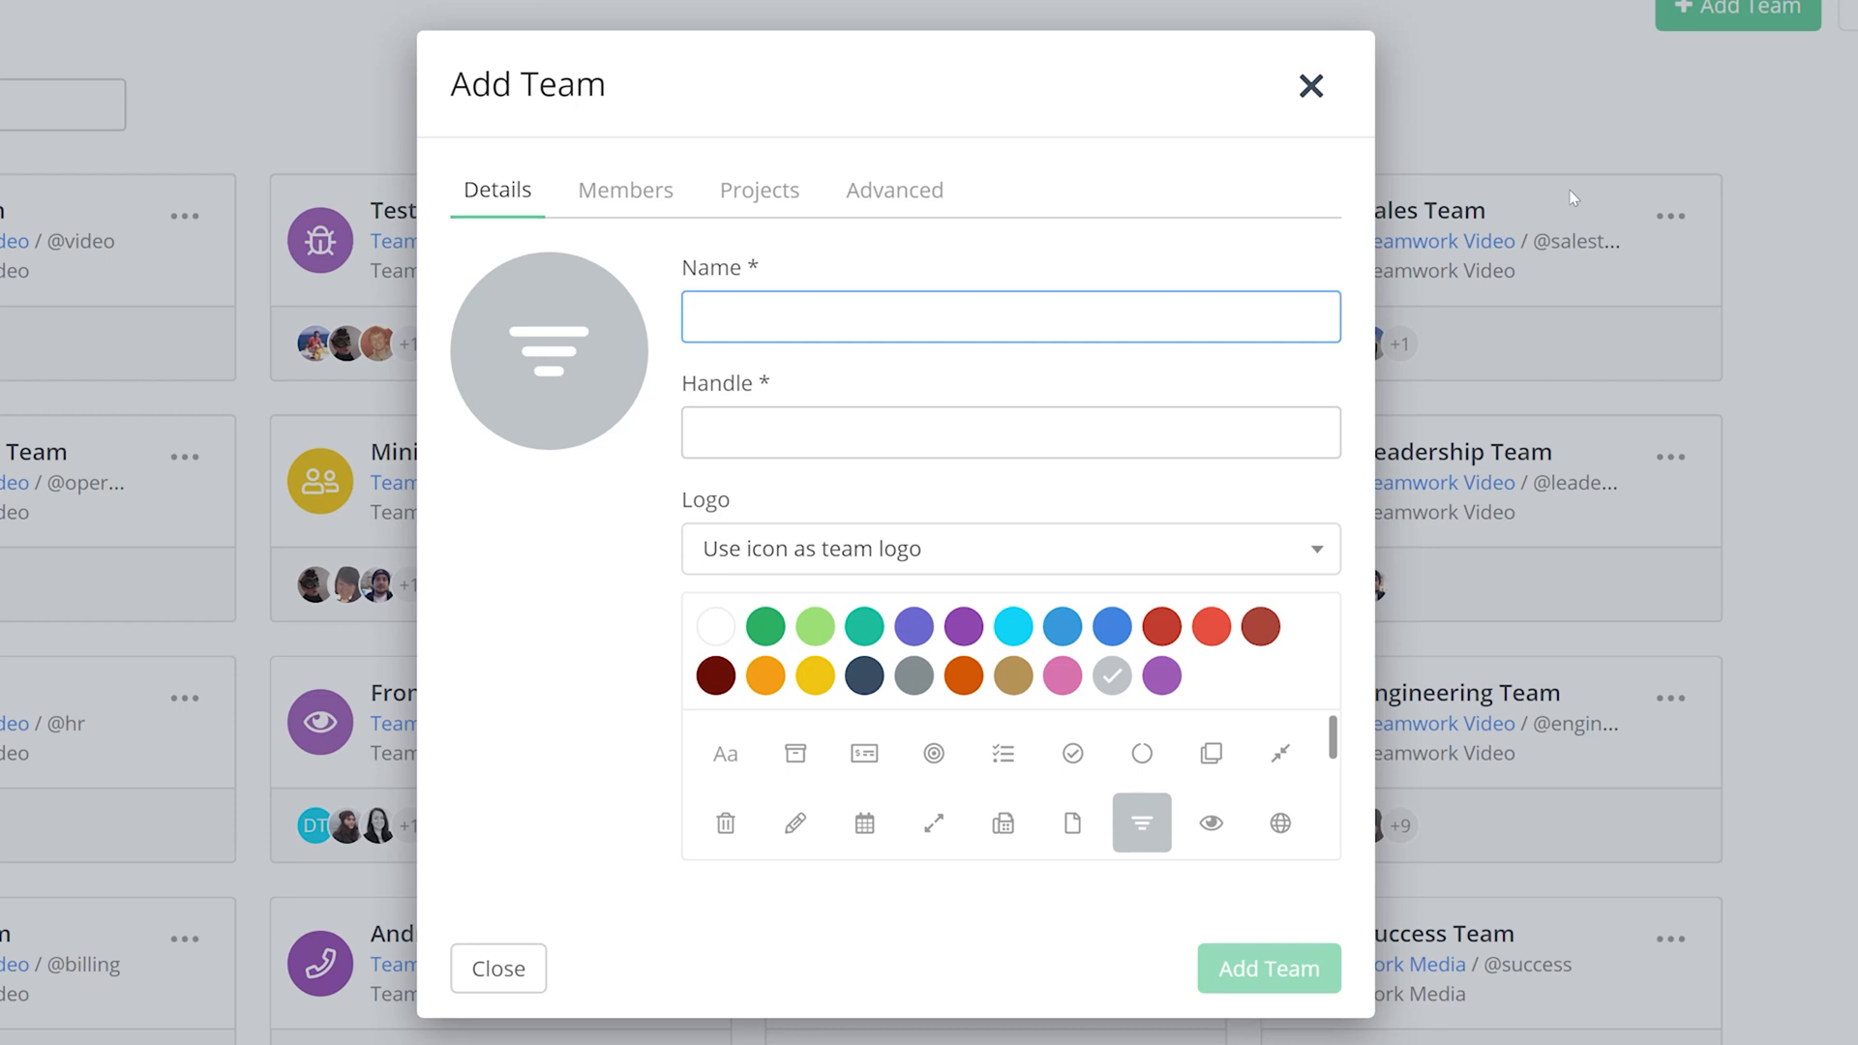
pyautogui.write('Design')
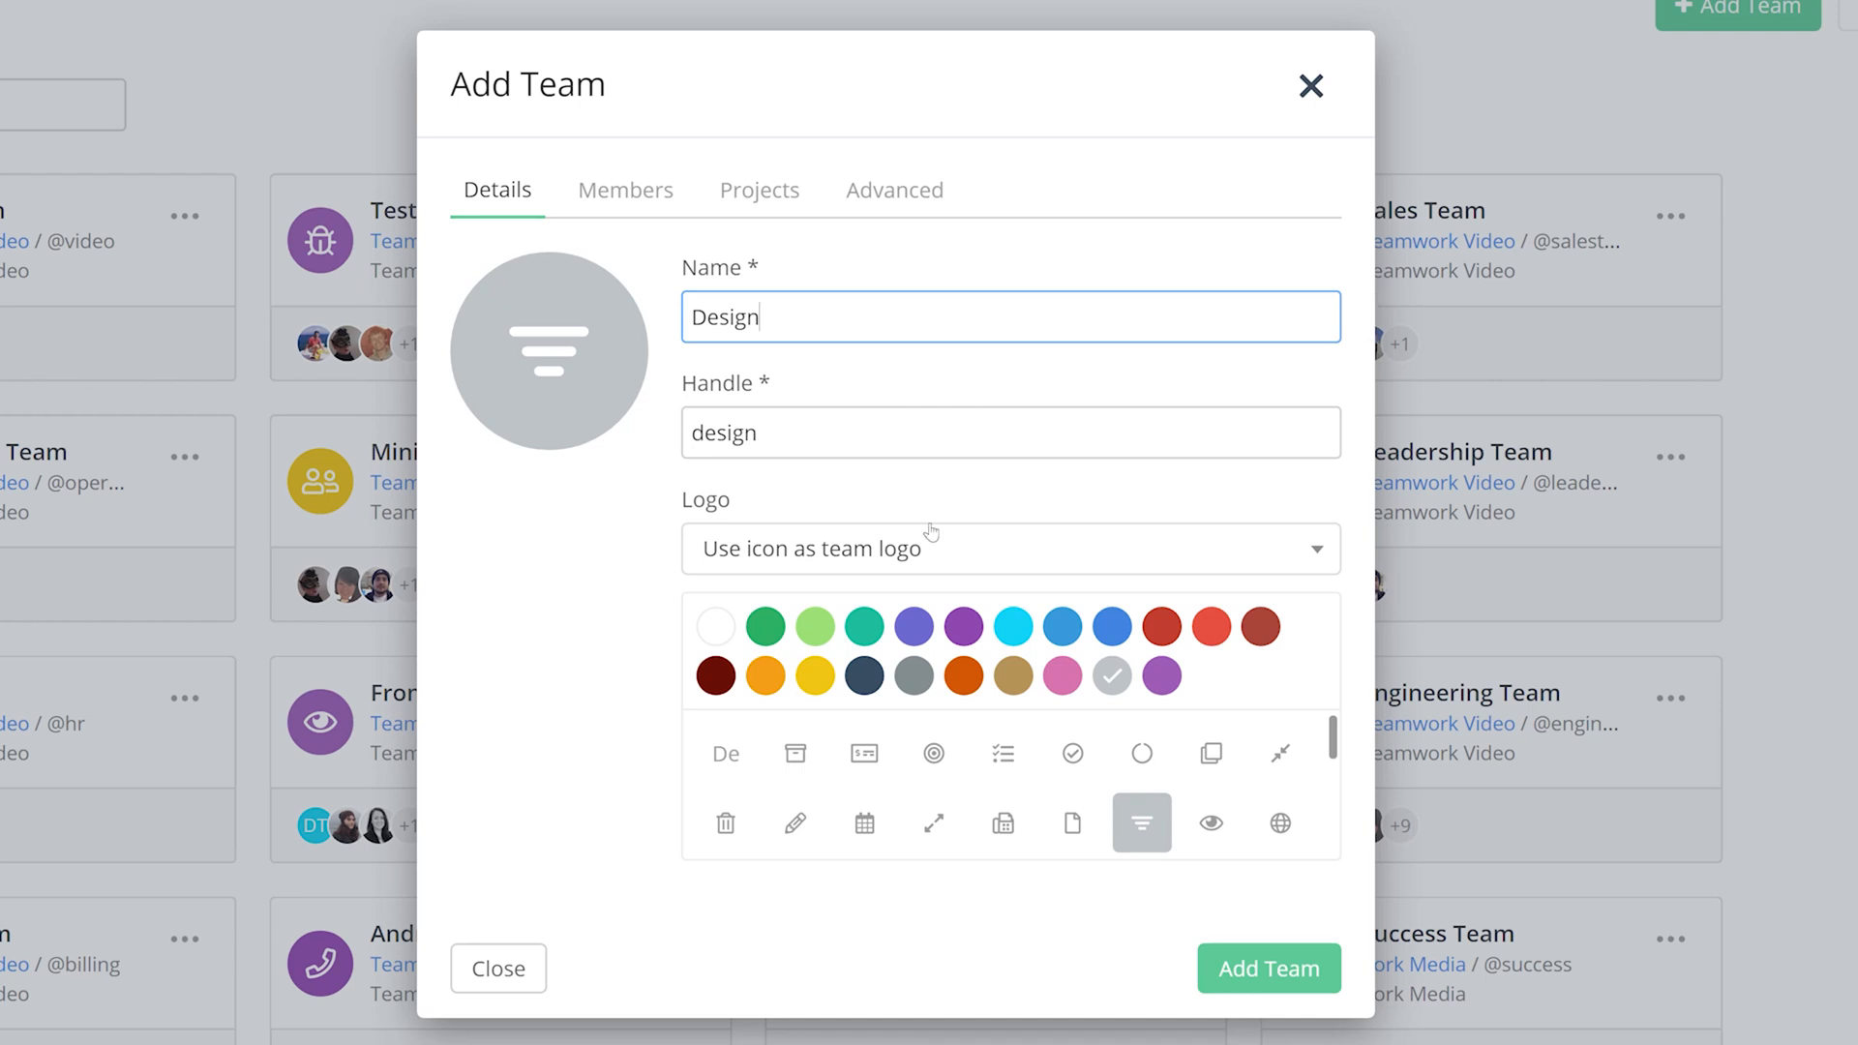
pyautogui.click(950, 549)
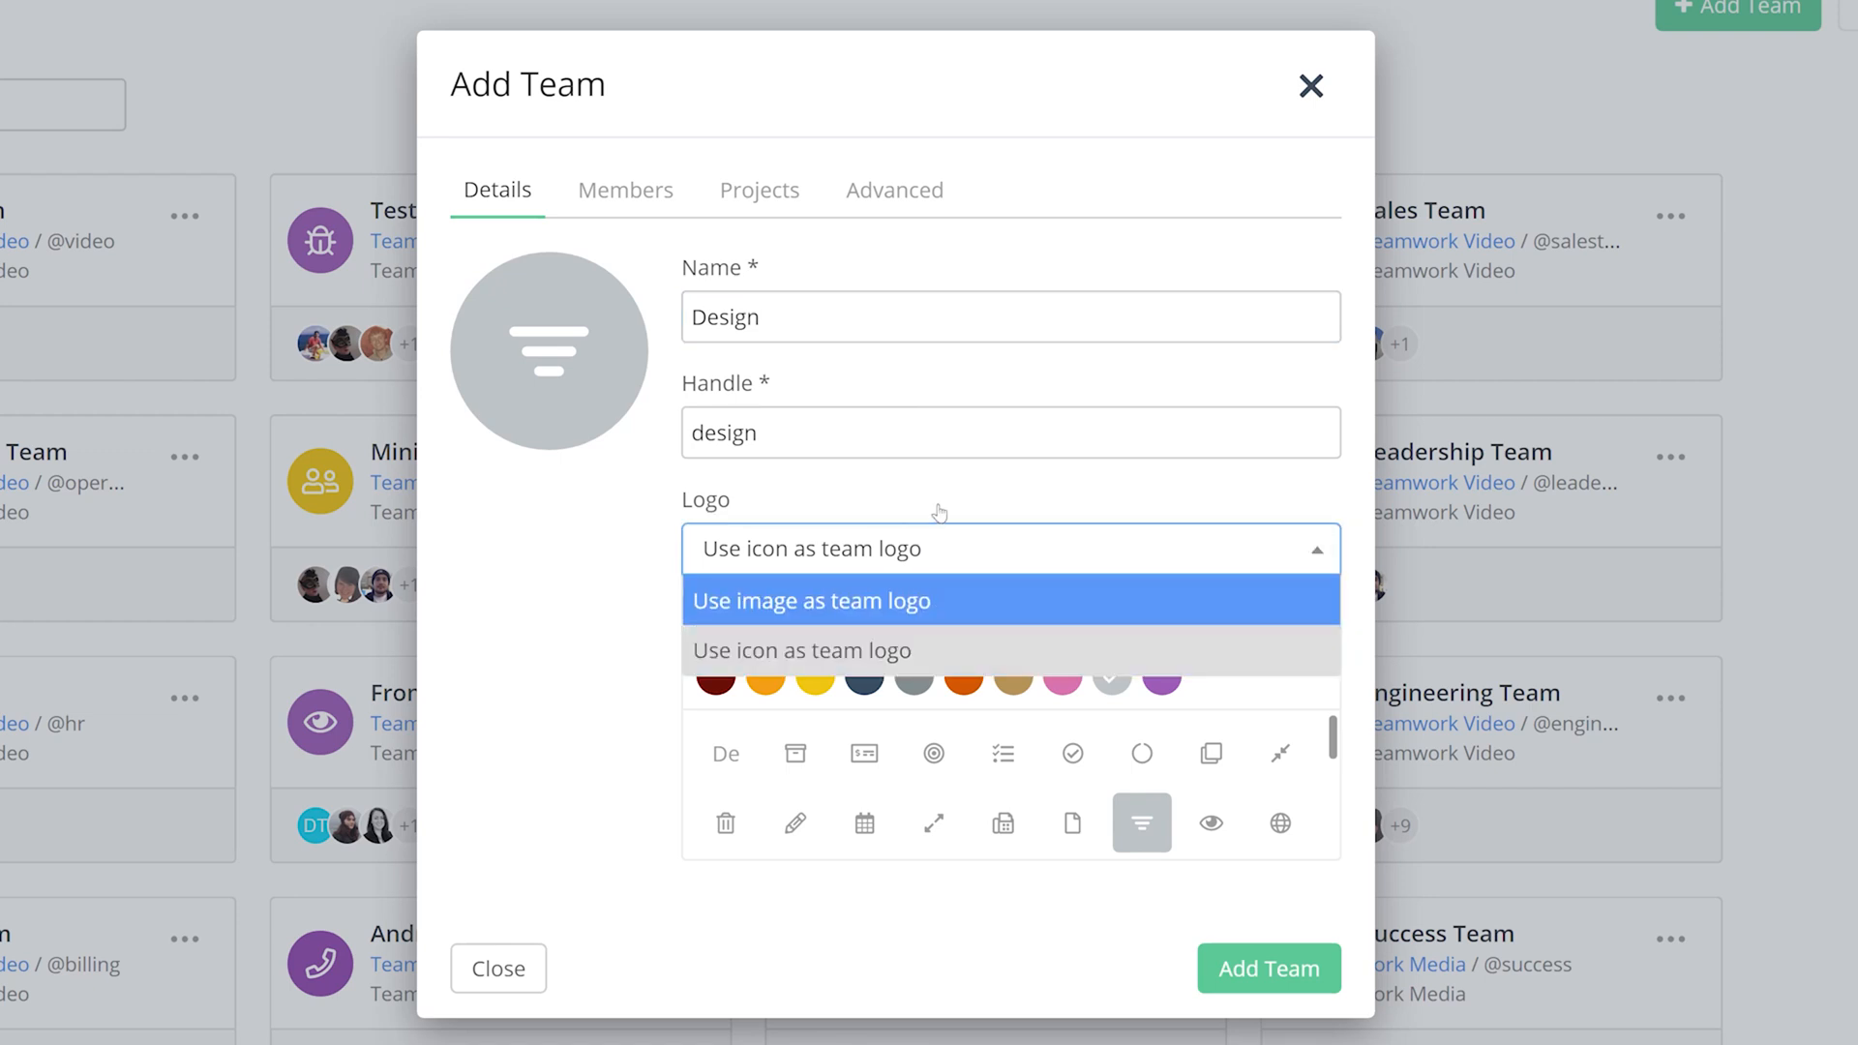
pyautogui.click(939, 513)
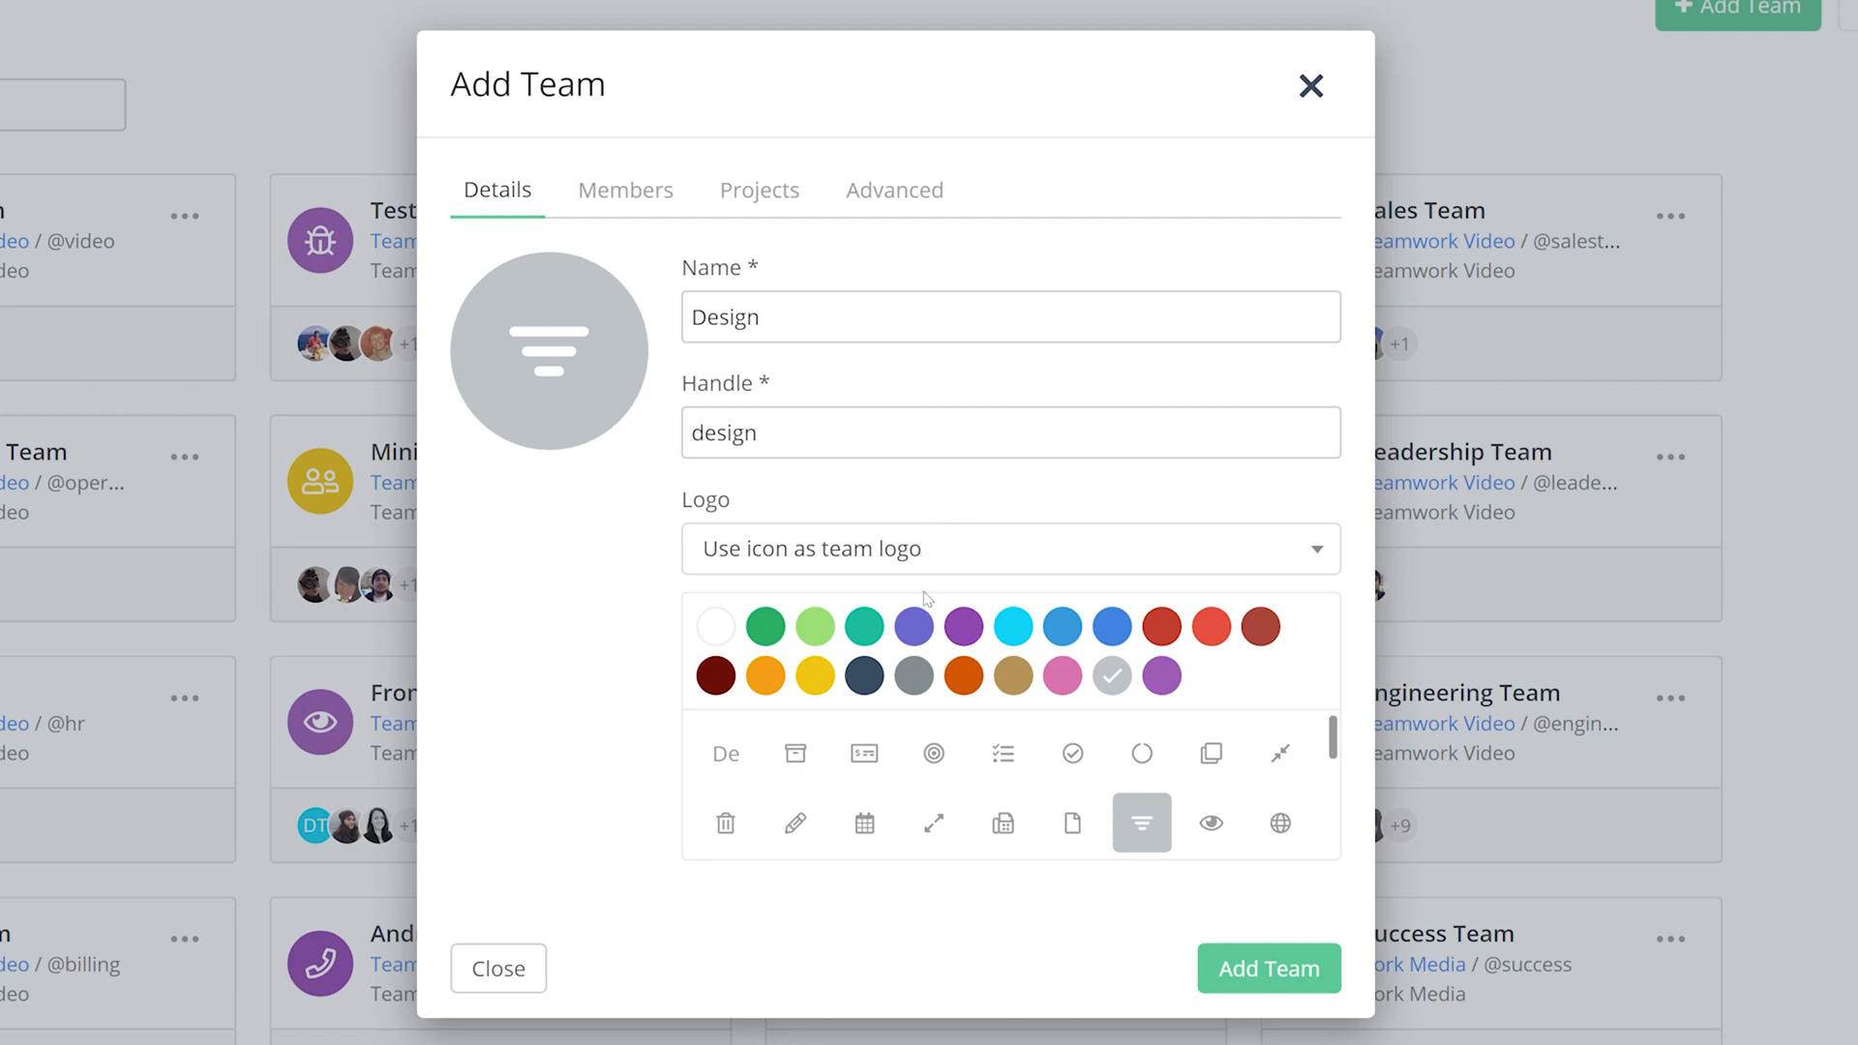
pyautogui.click(914, 627)
pyautogui.click(934, 755)
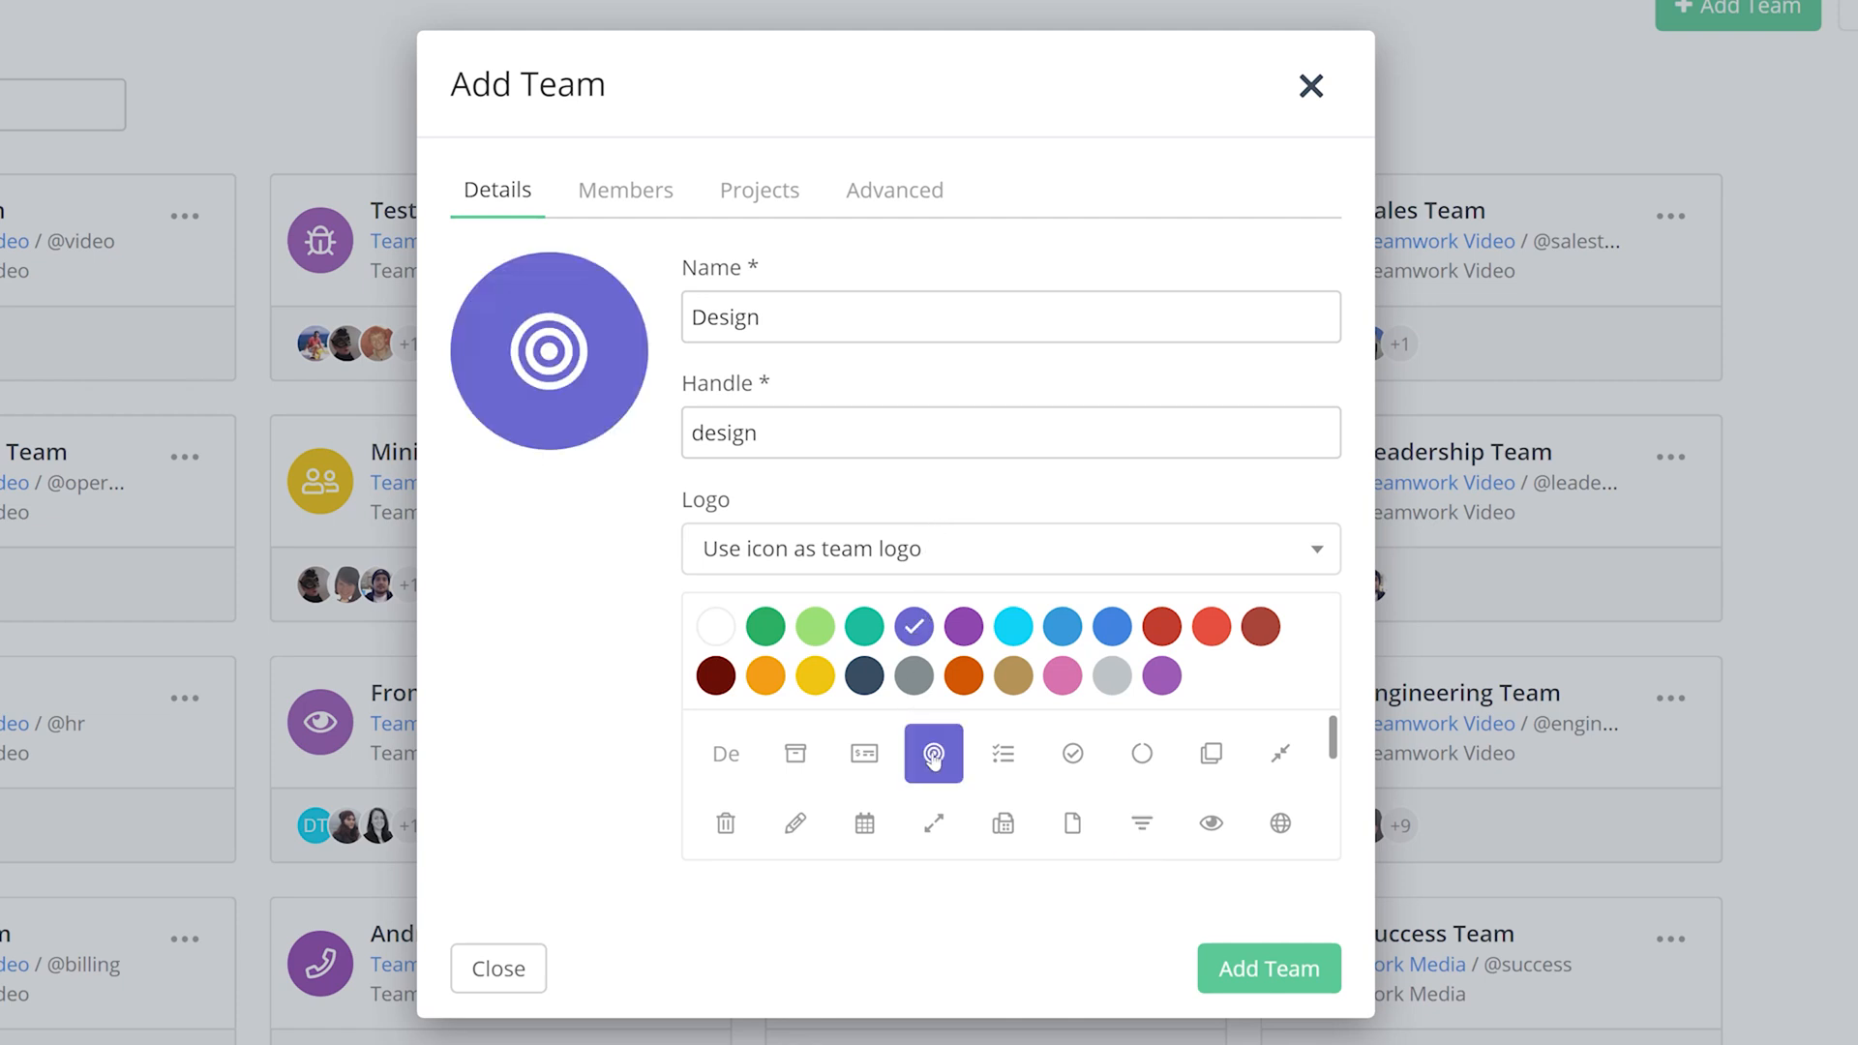
# Add yourself as a member of the Design team from the people list.
pyautogui.click(646, 186)
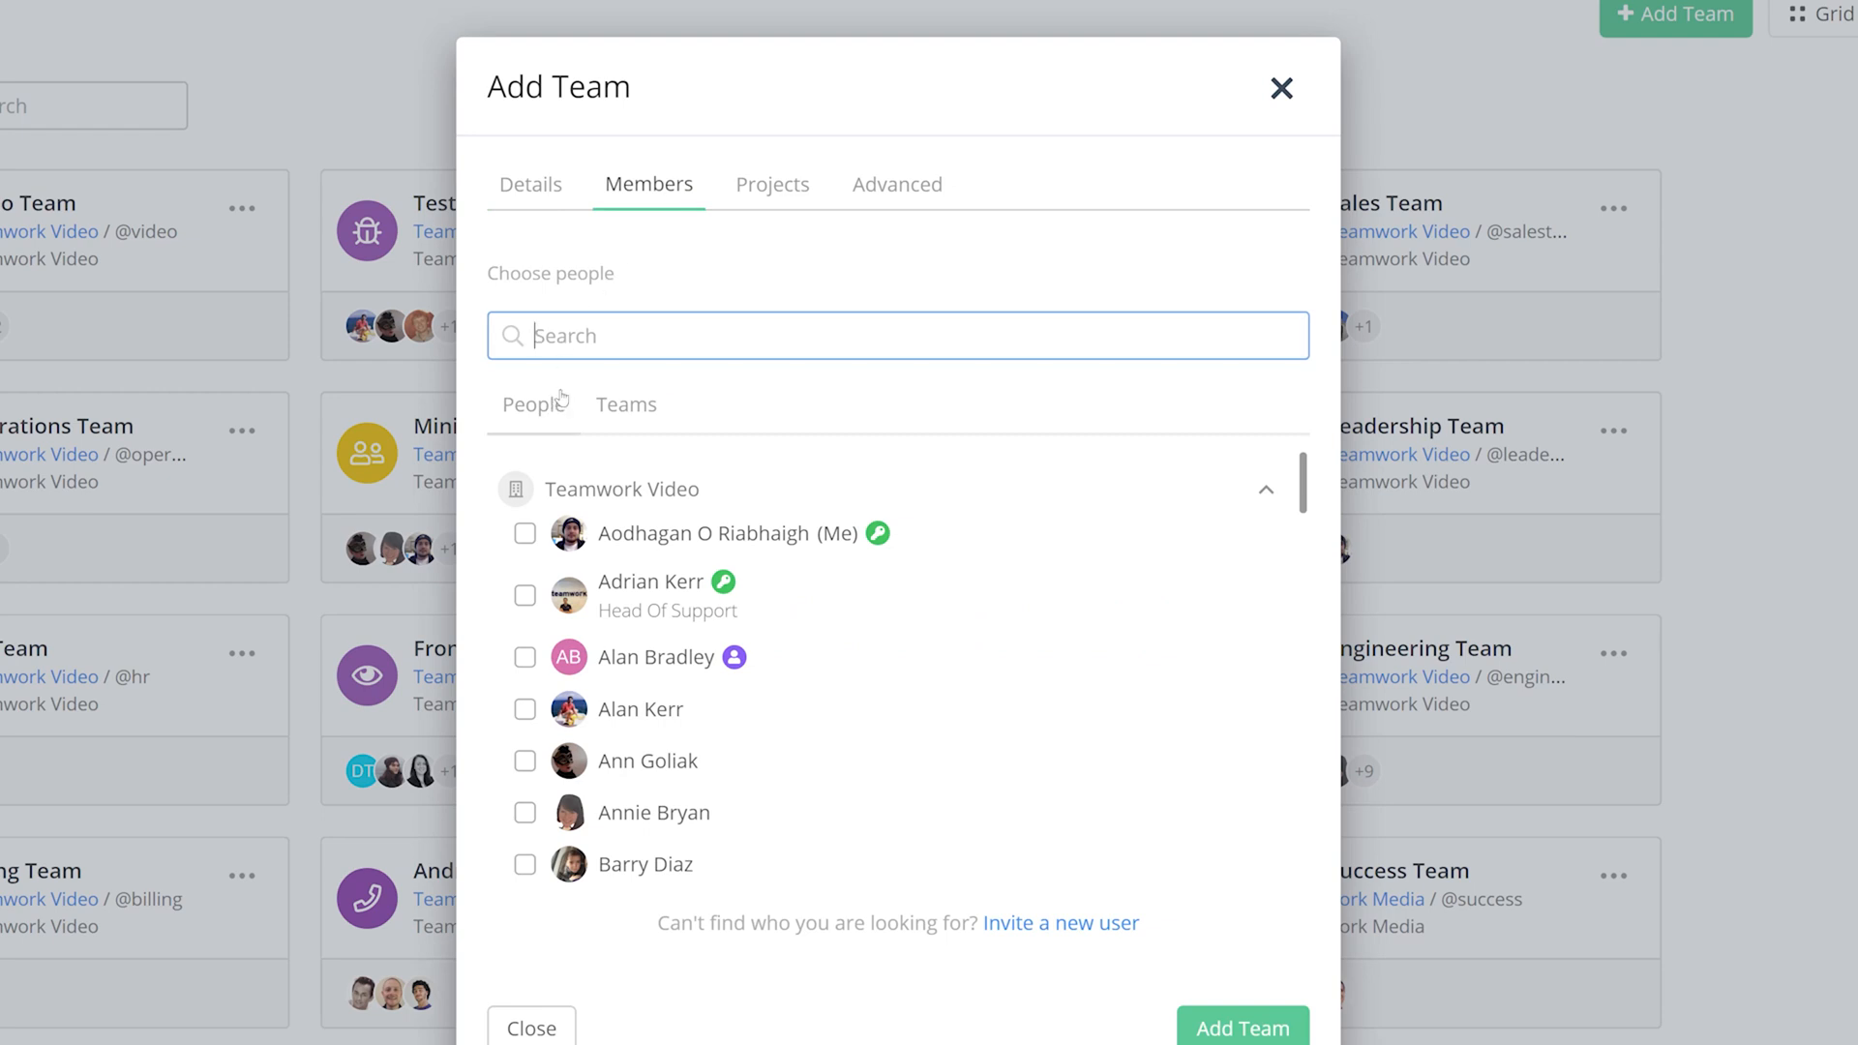
pyautogui.click(621, 408)
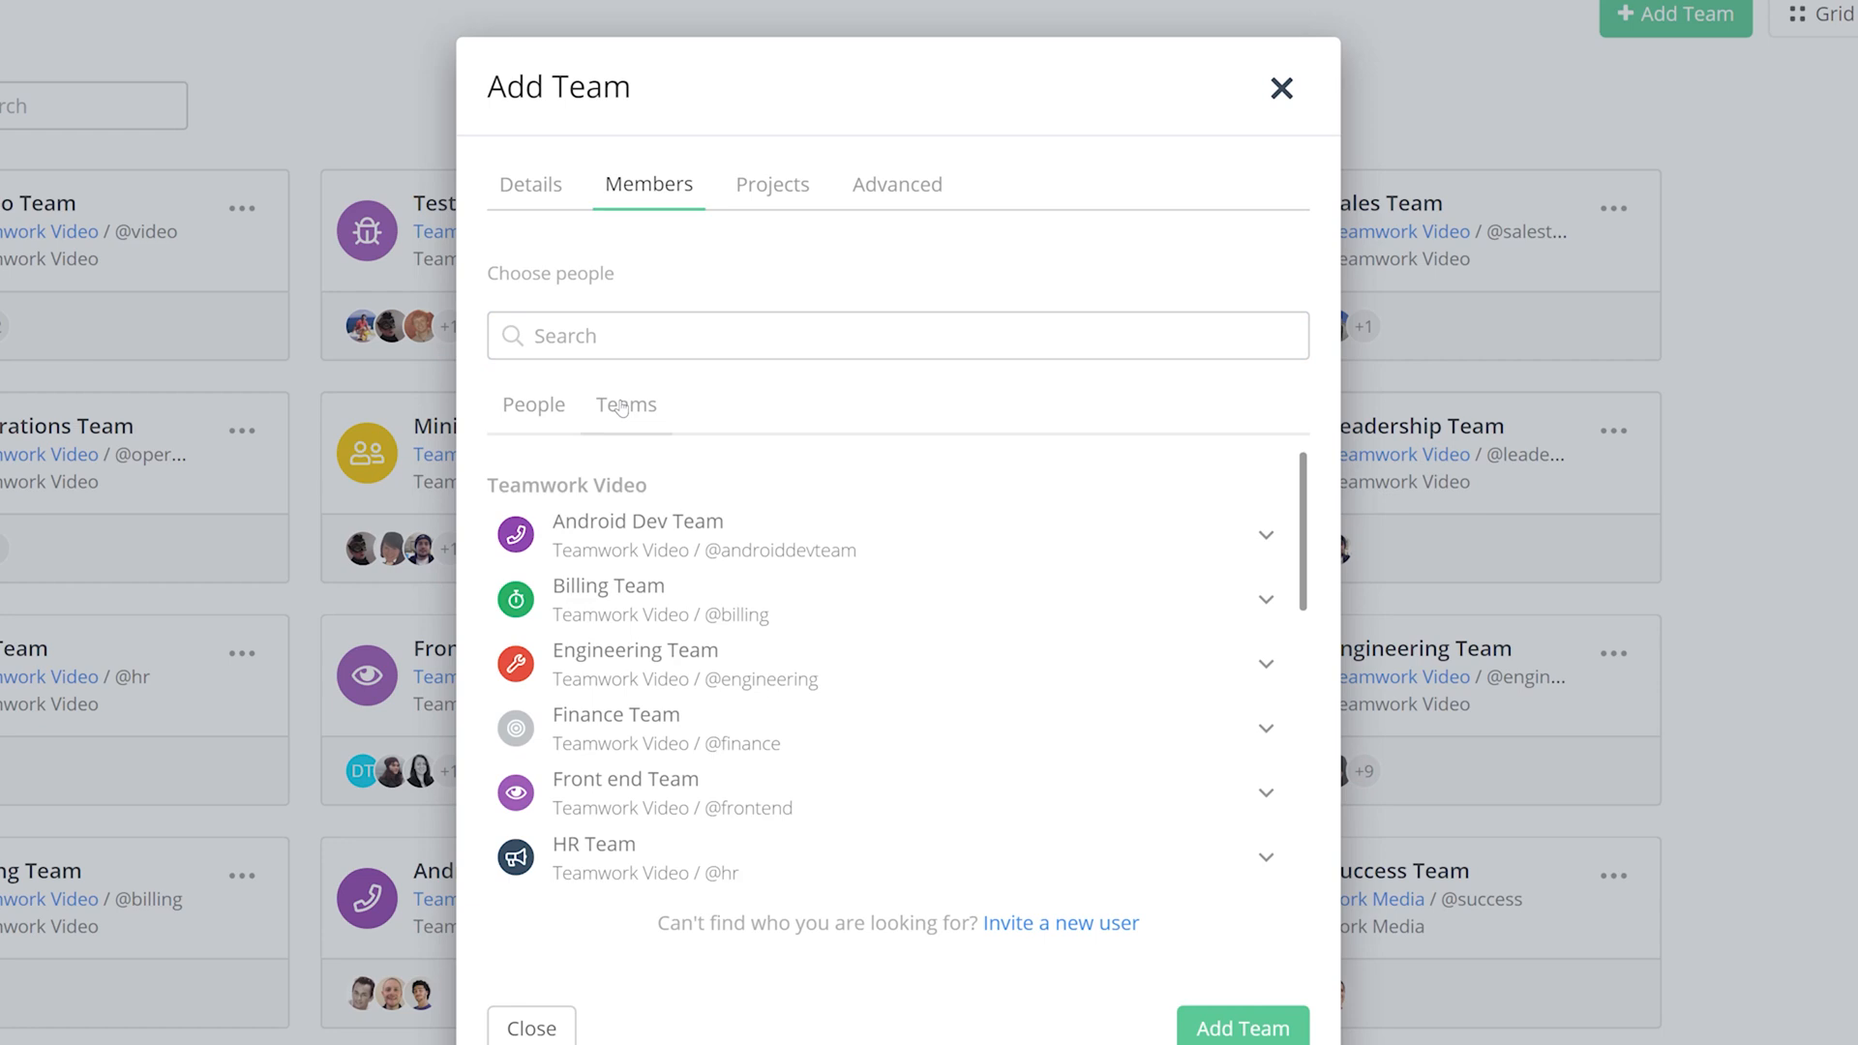
pyautogui.click(547, 420)
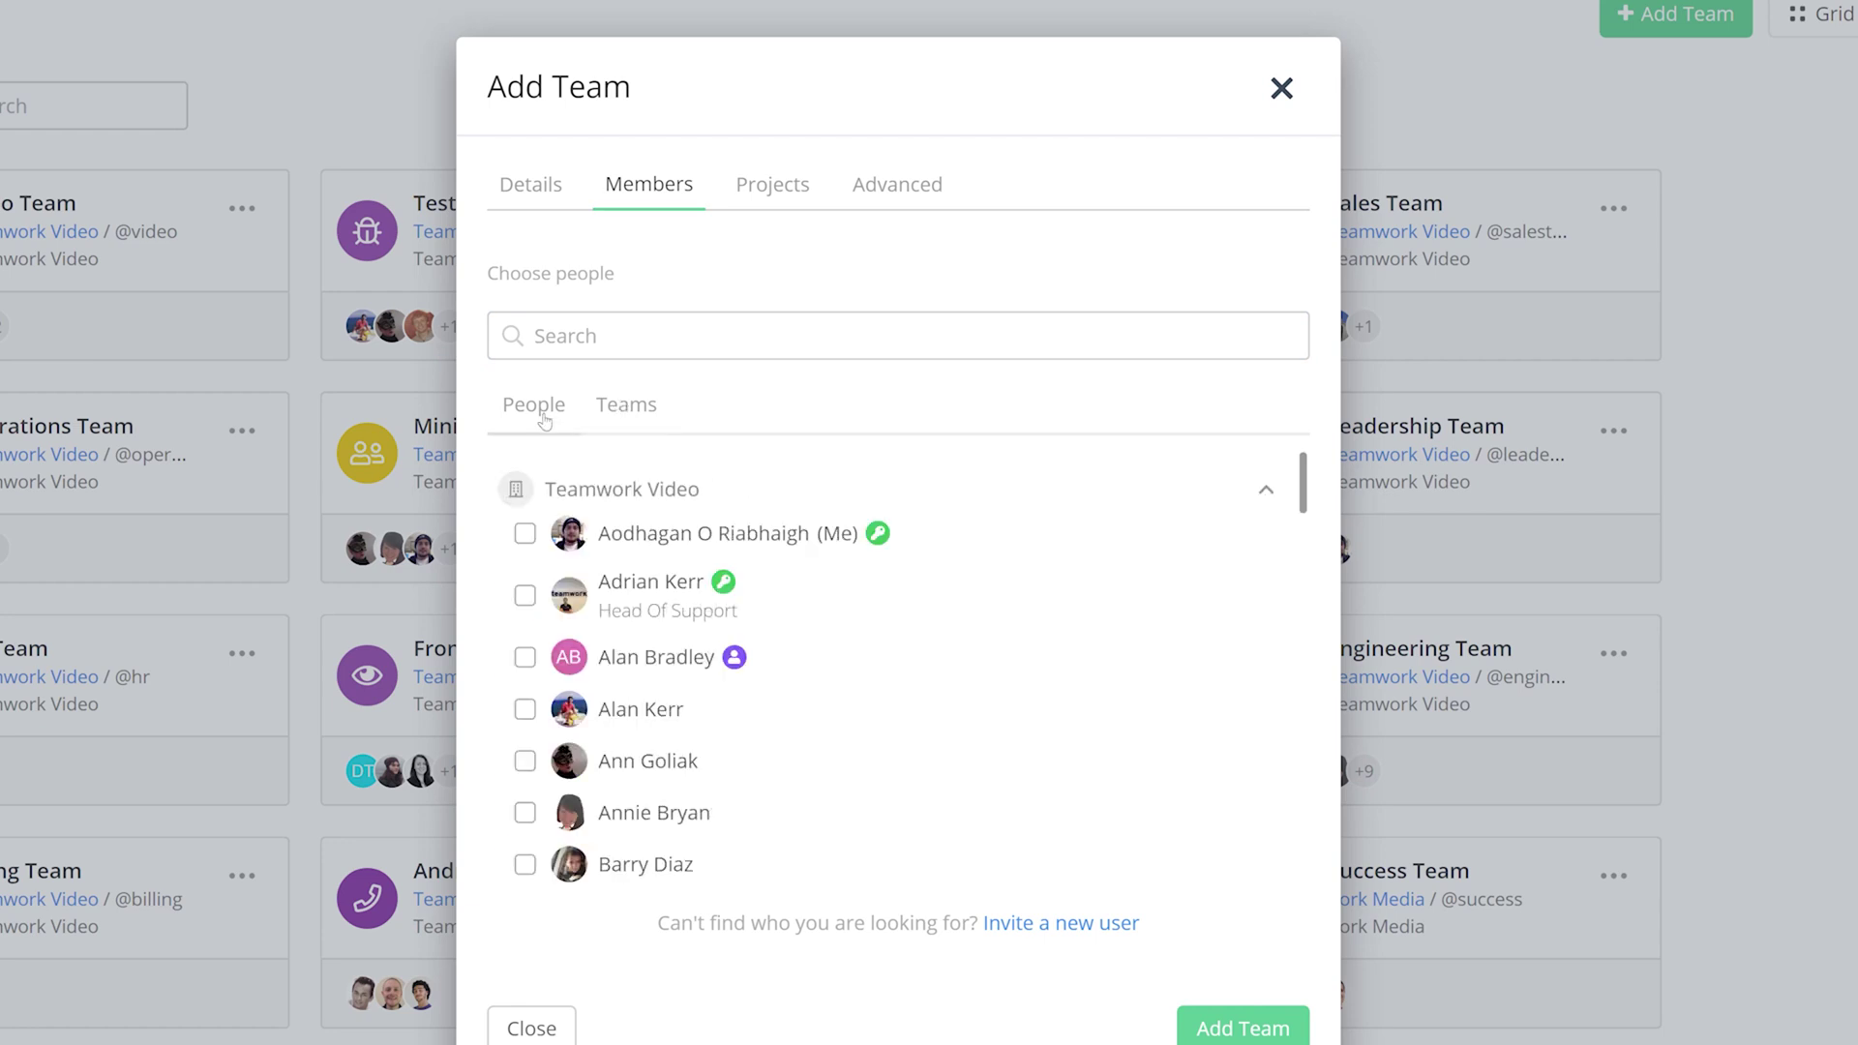
pyautogui.click(523, 532)
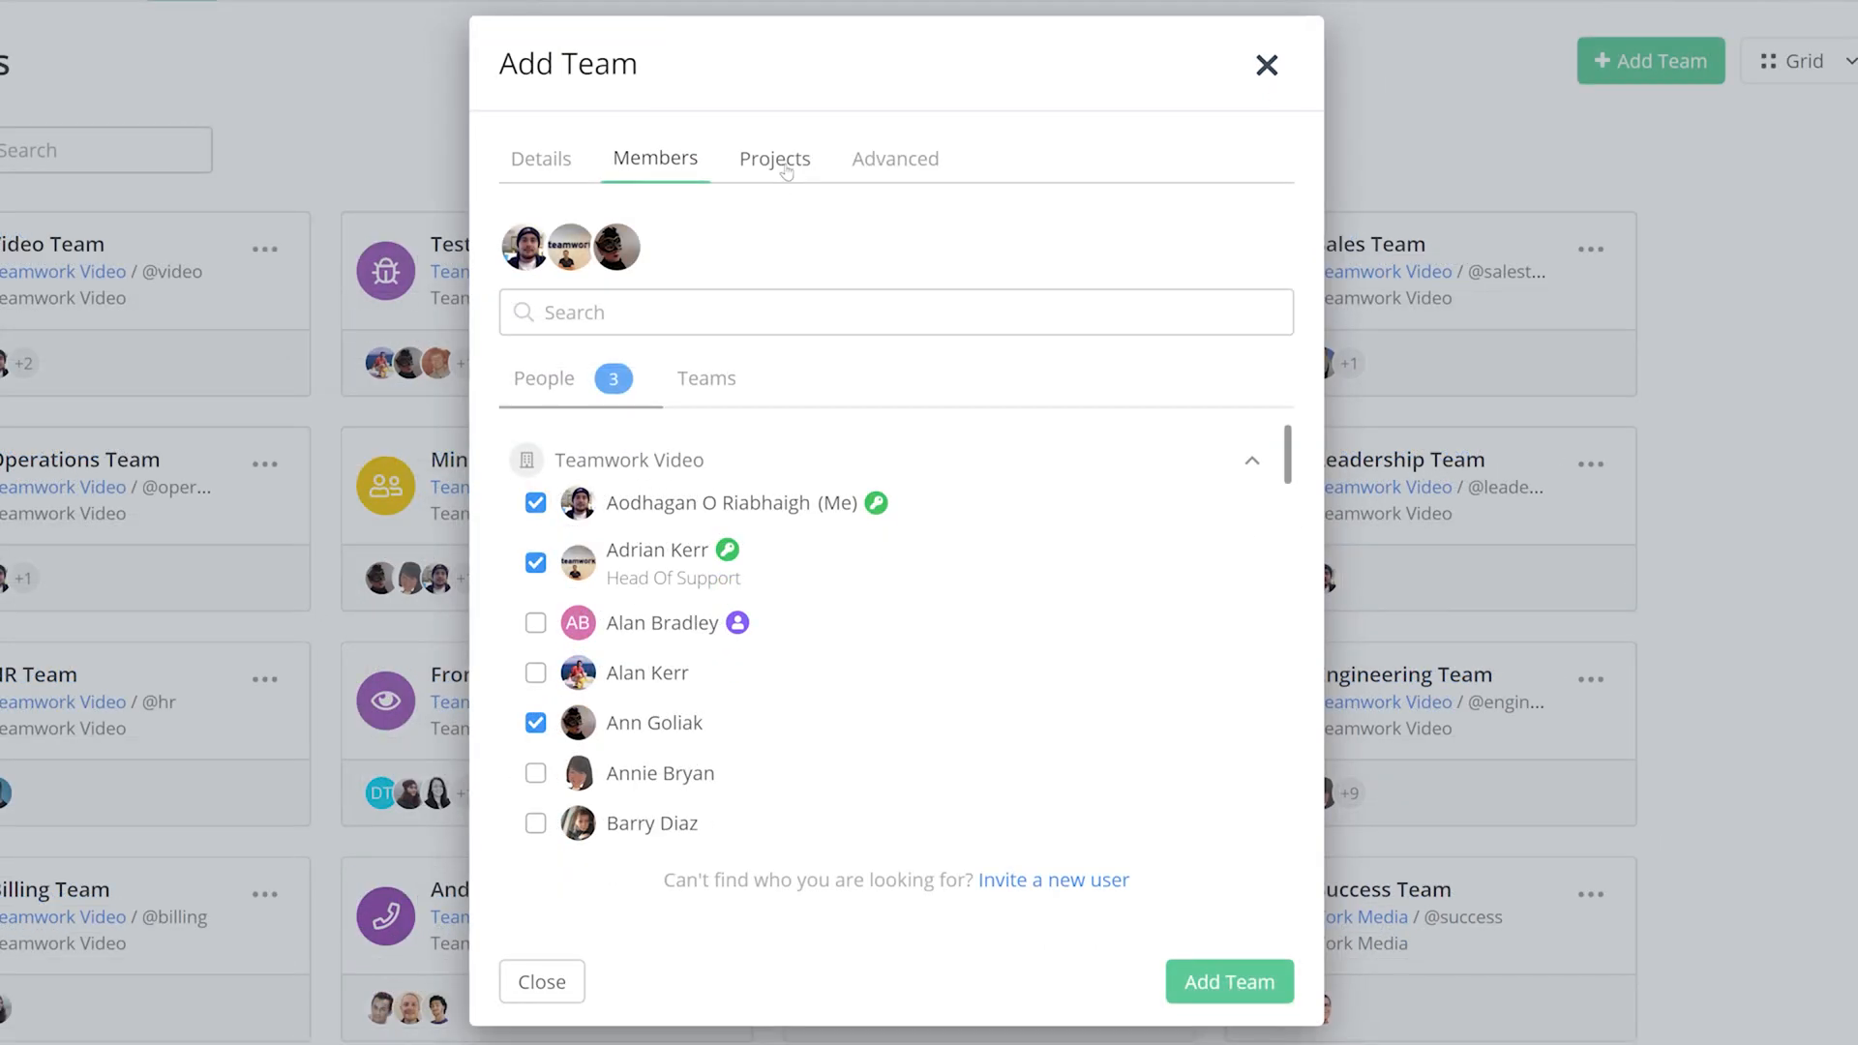
# Add the team to 2020 Social Strategy, Android Design and Company Newsletter.
pyautogui.click(779, 164)
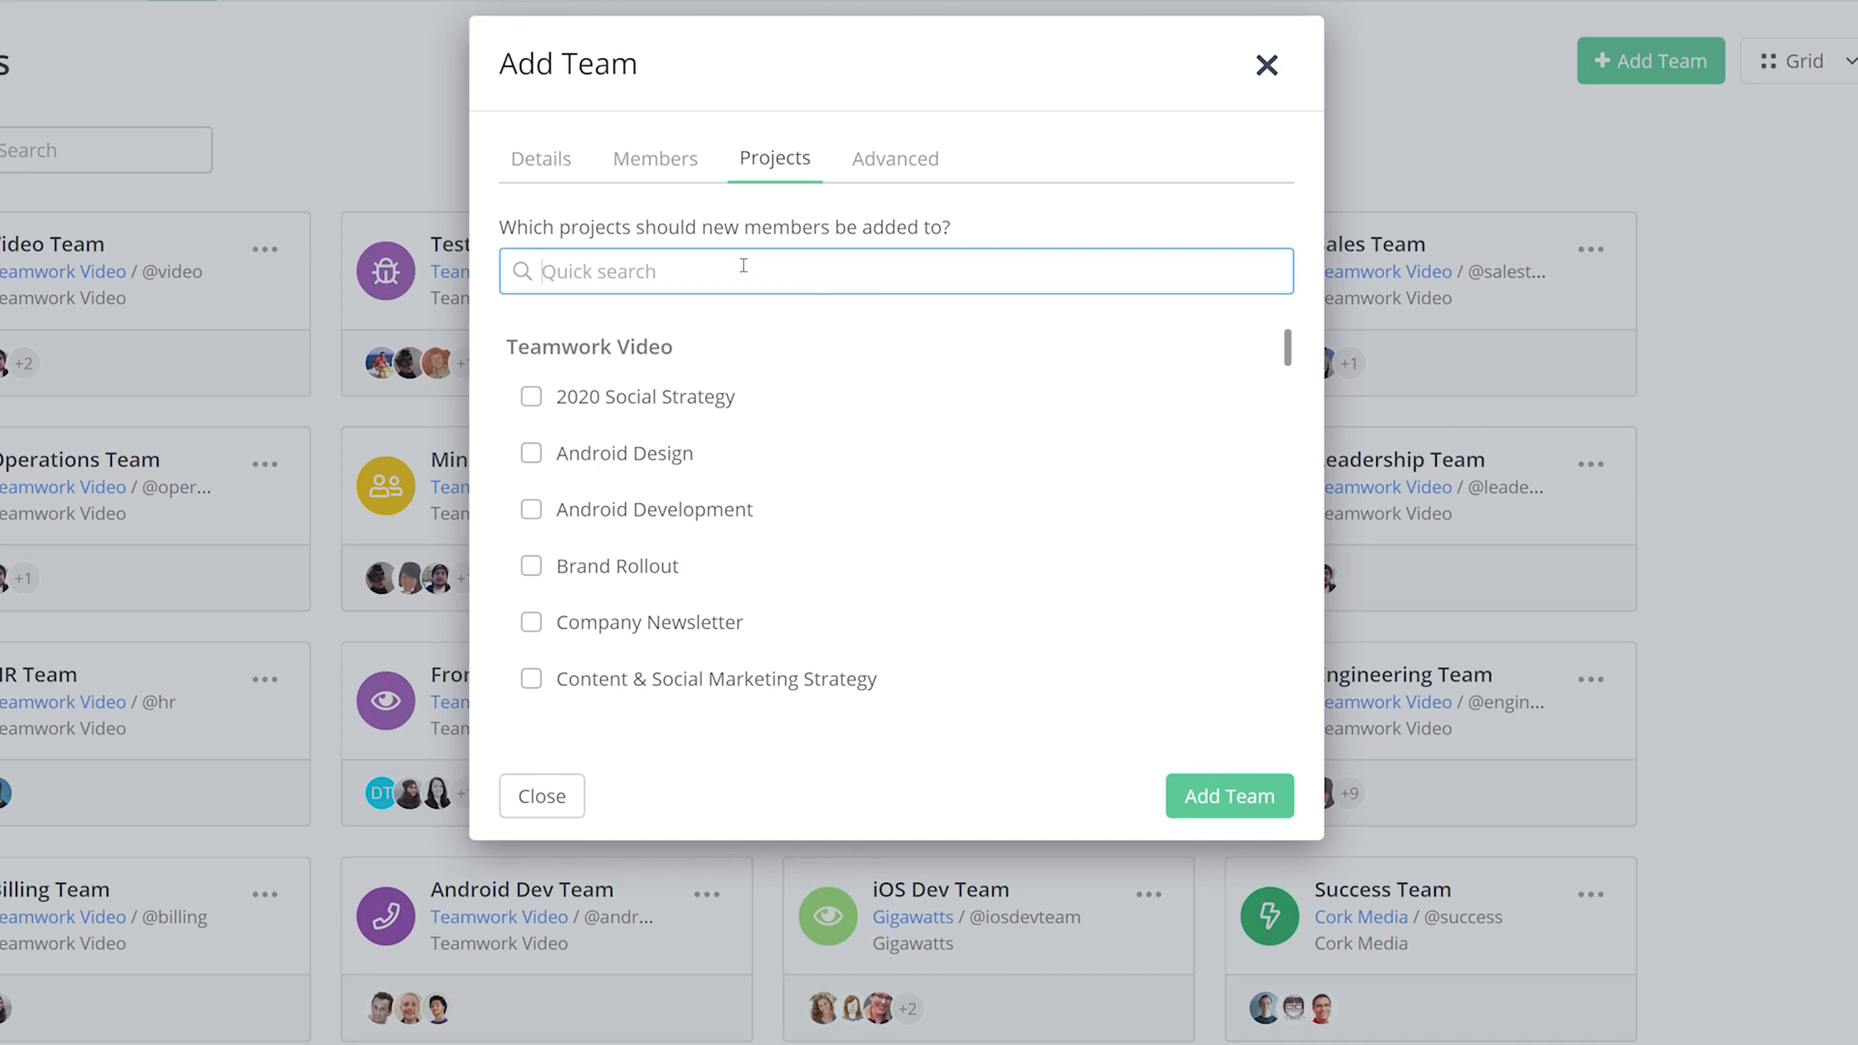
pyautogui.click(532, 398)
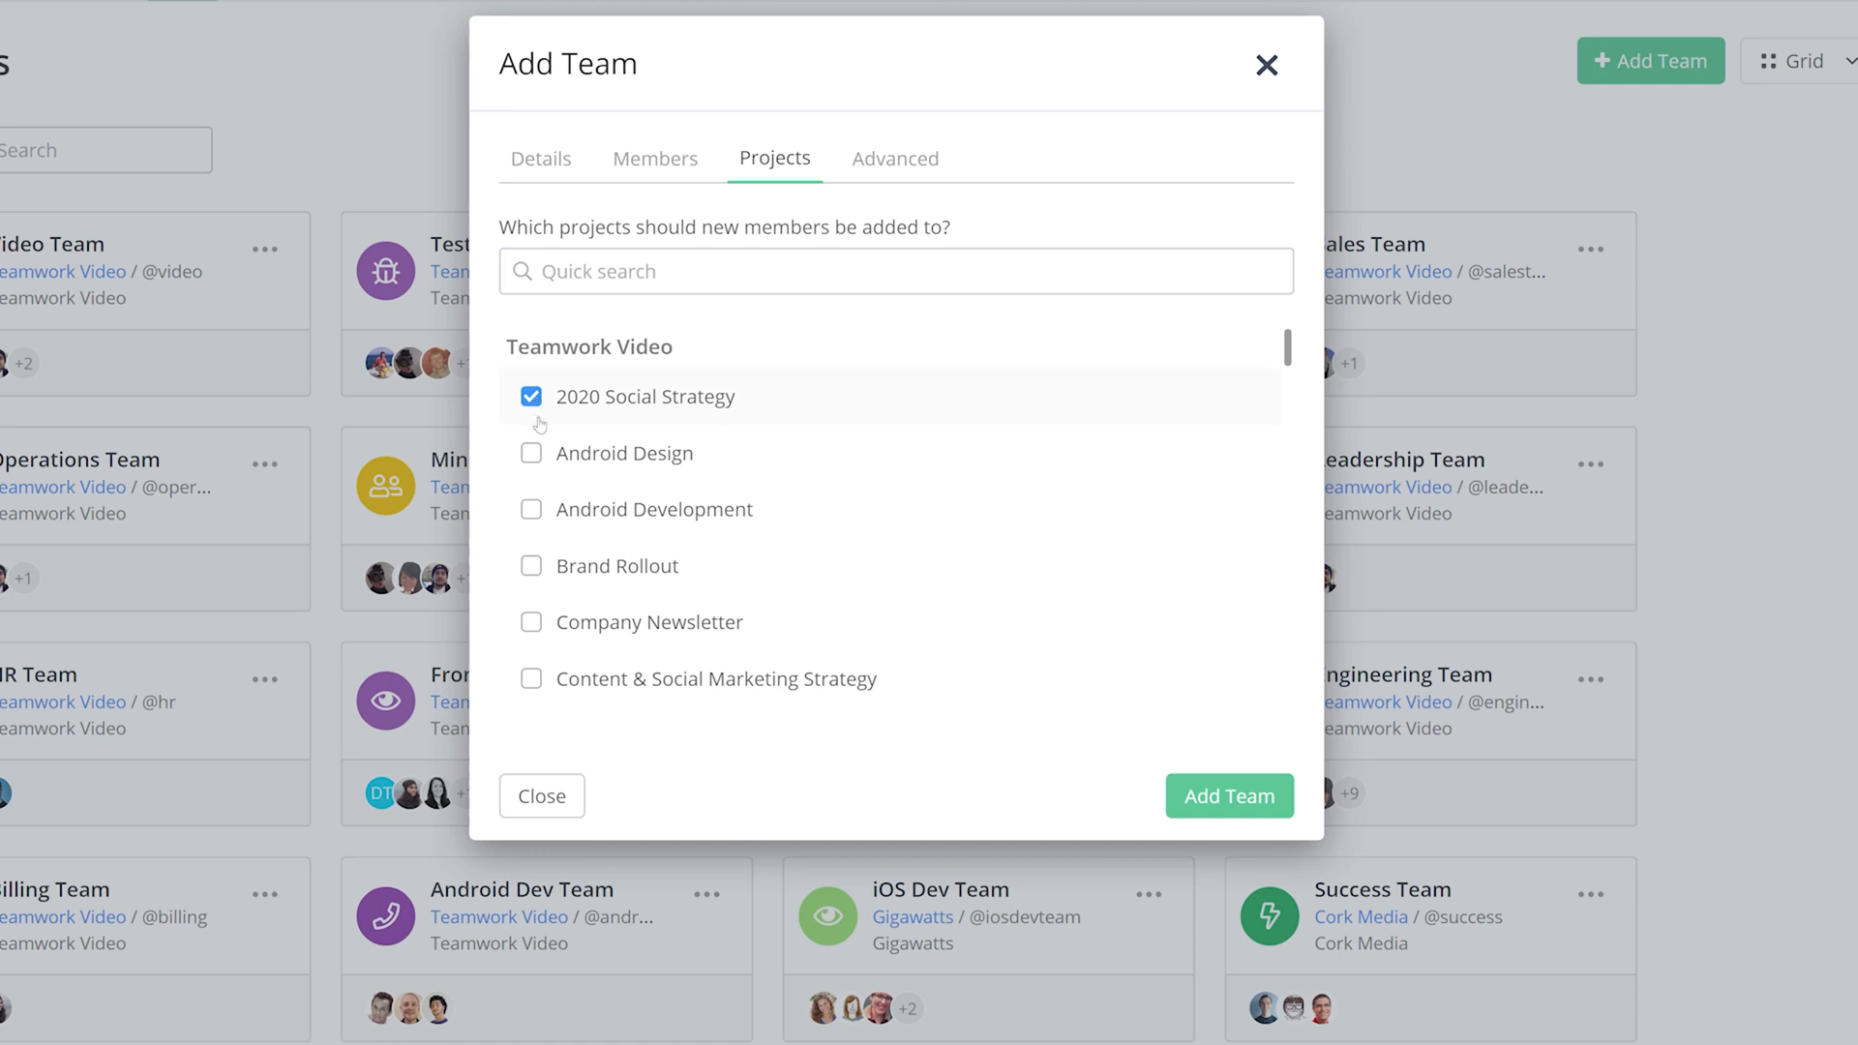
pyautogui.click(531, 453)
pyautogui.click(533, 624)
# Set the team's company to Teamwork Video and keep it without a parent team.
pyautogui.click(907, 206)
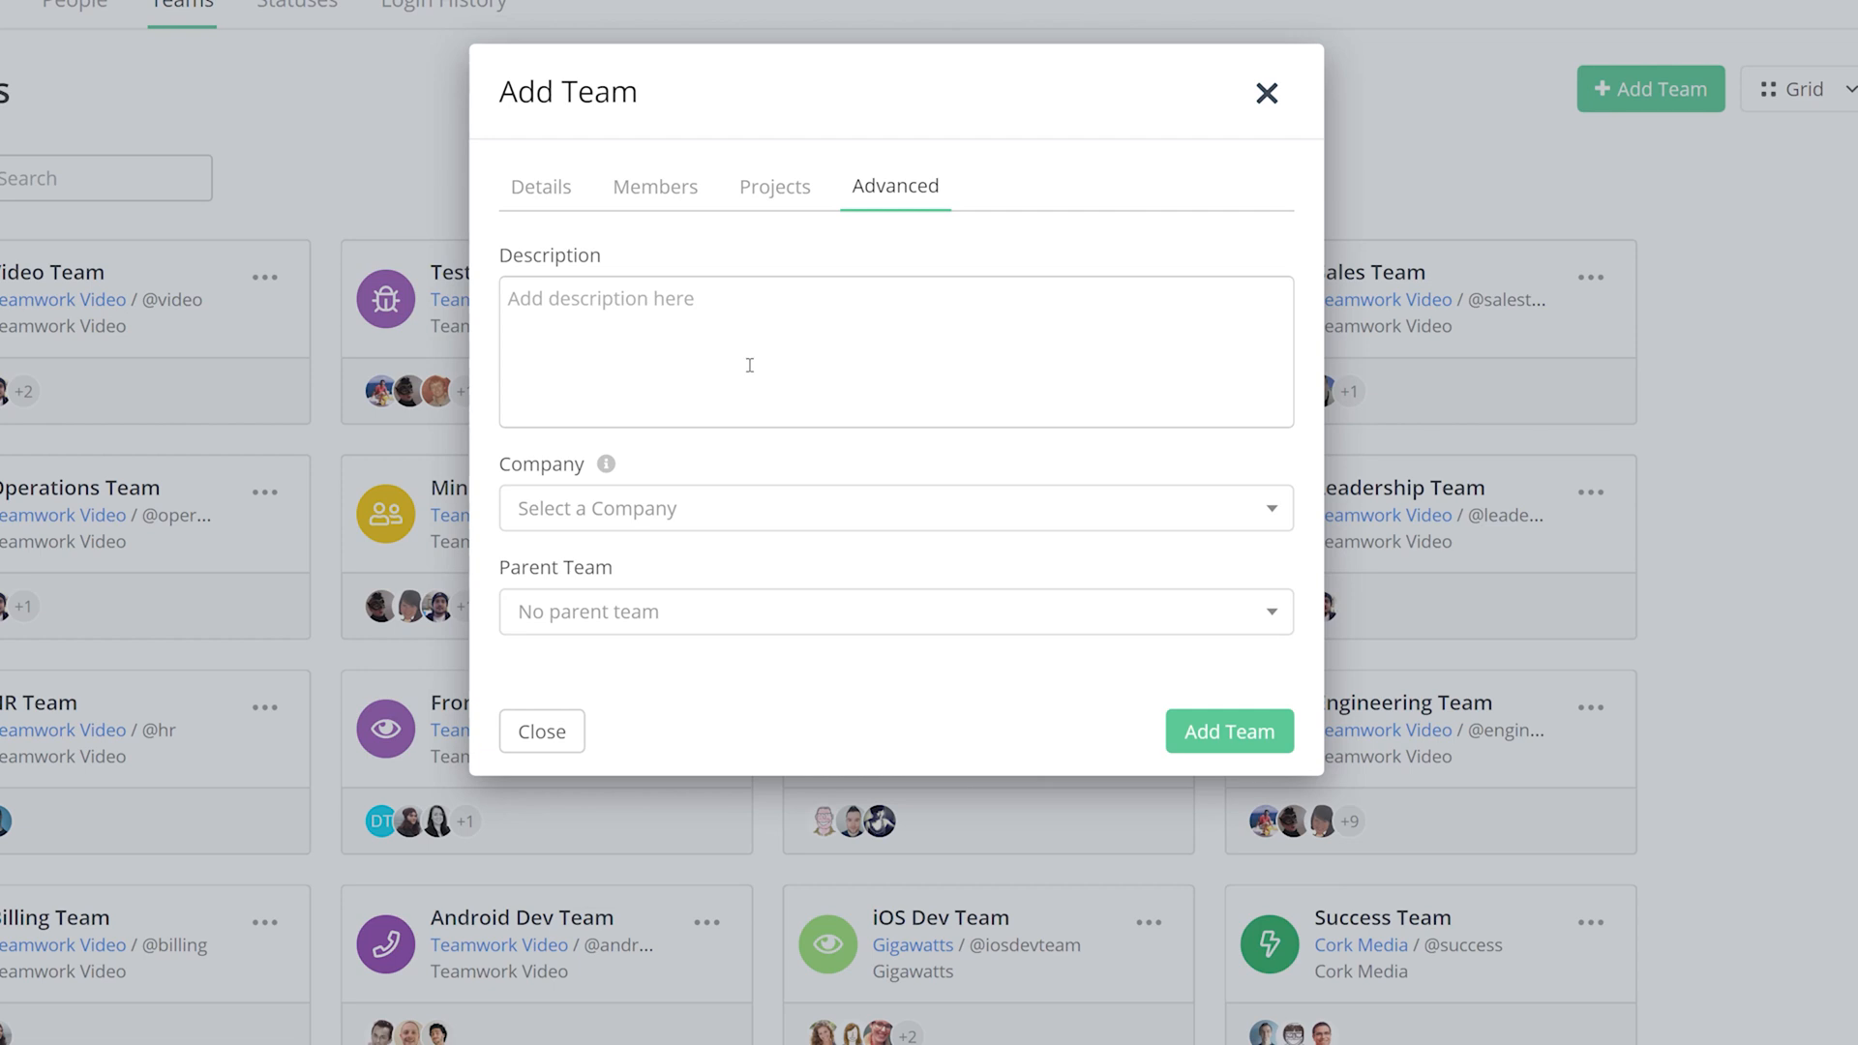
pyautogui.click(729, 508)
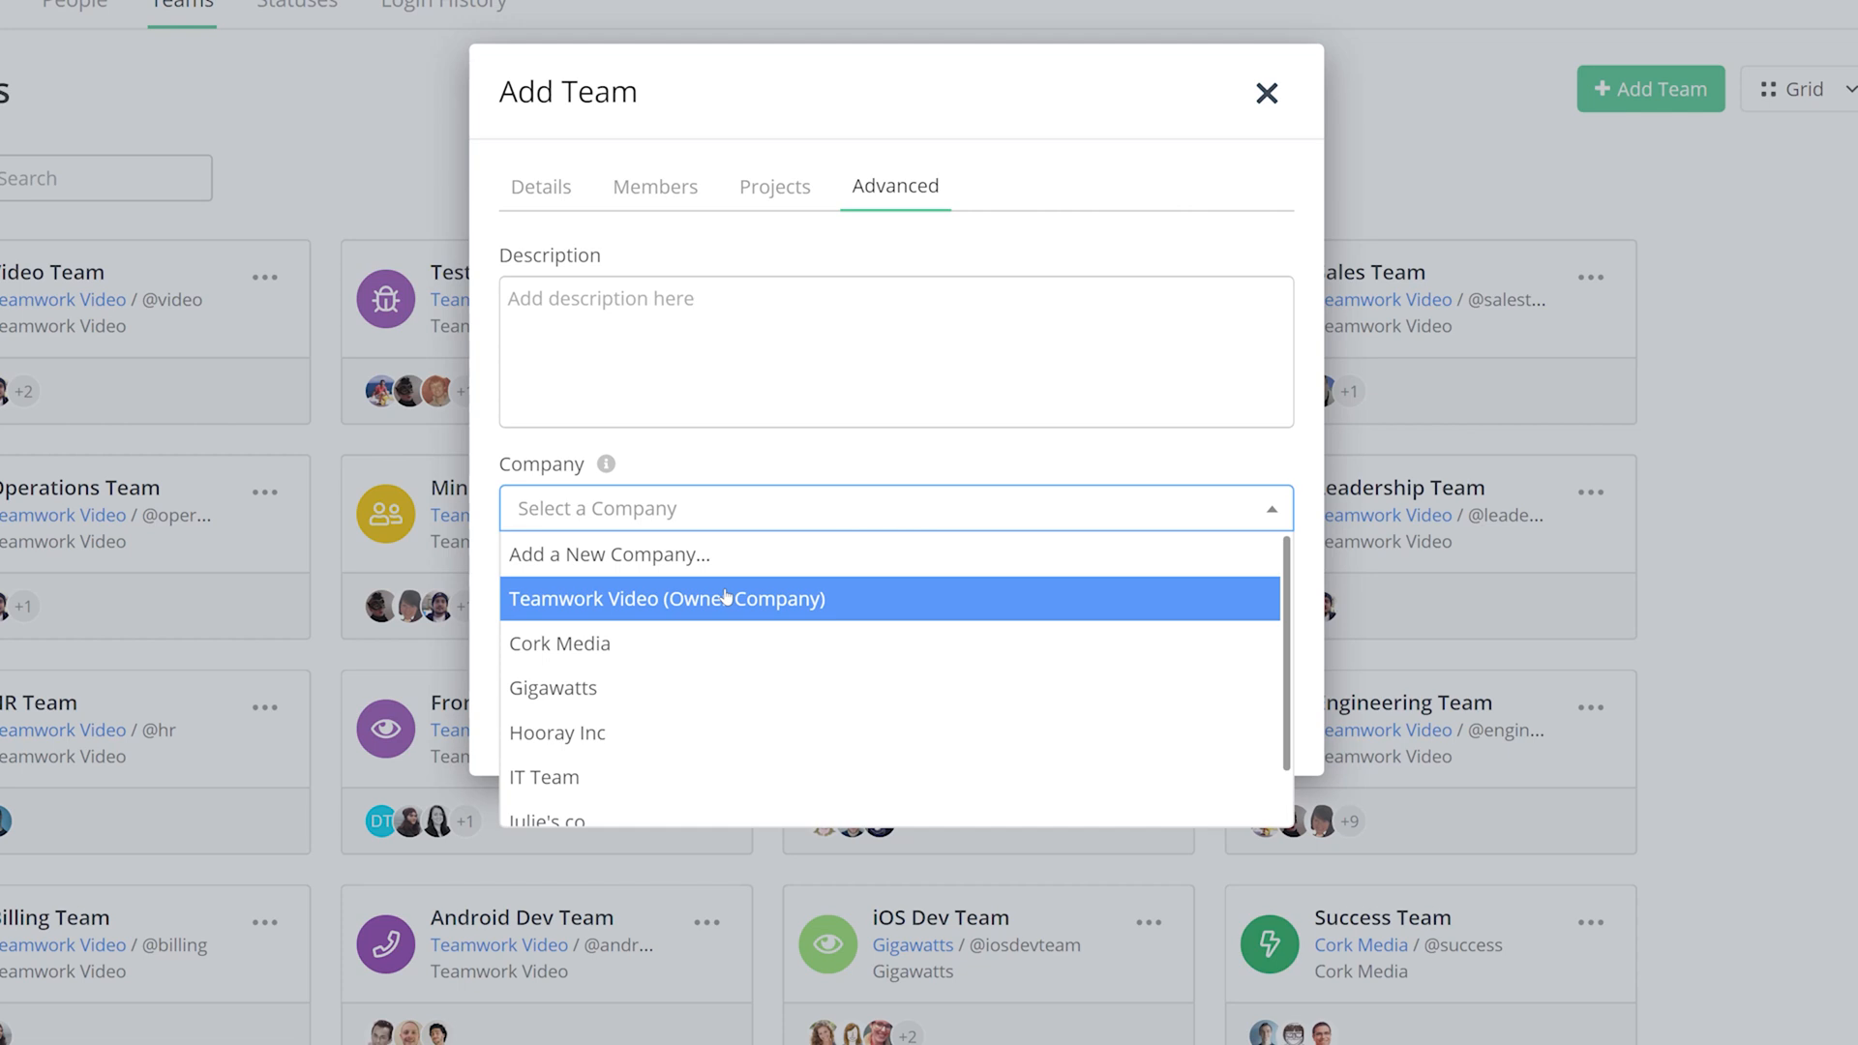
pyautogui.click(725, 597)
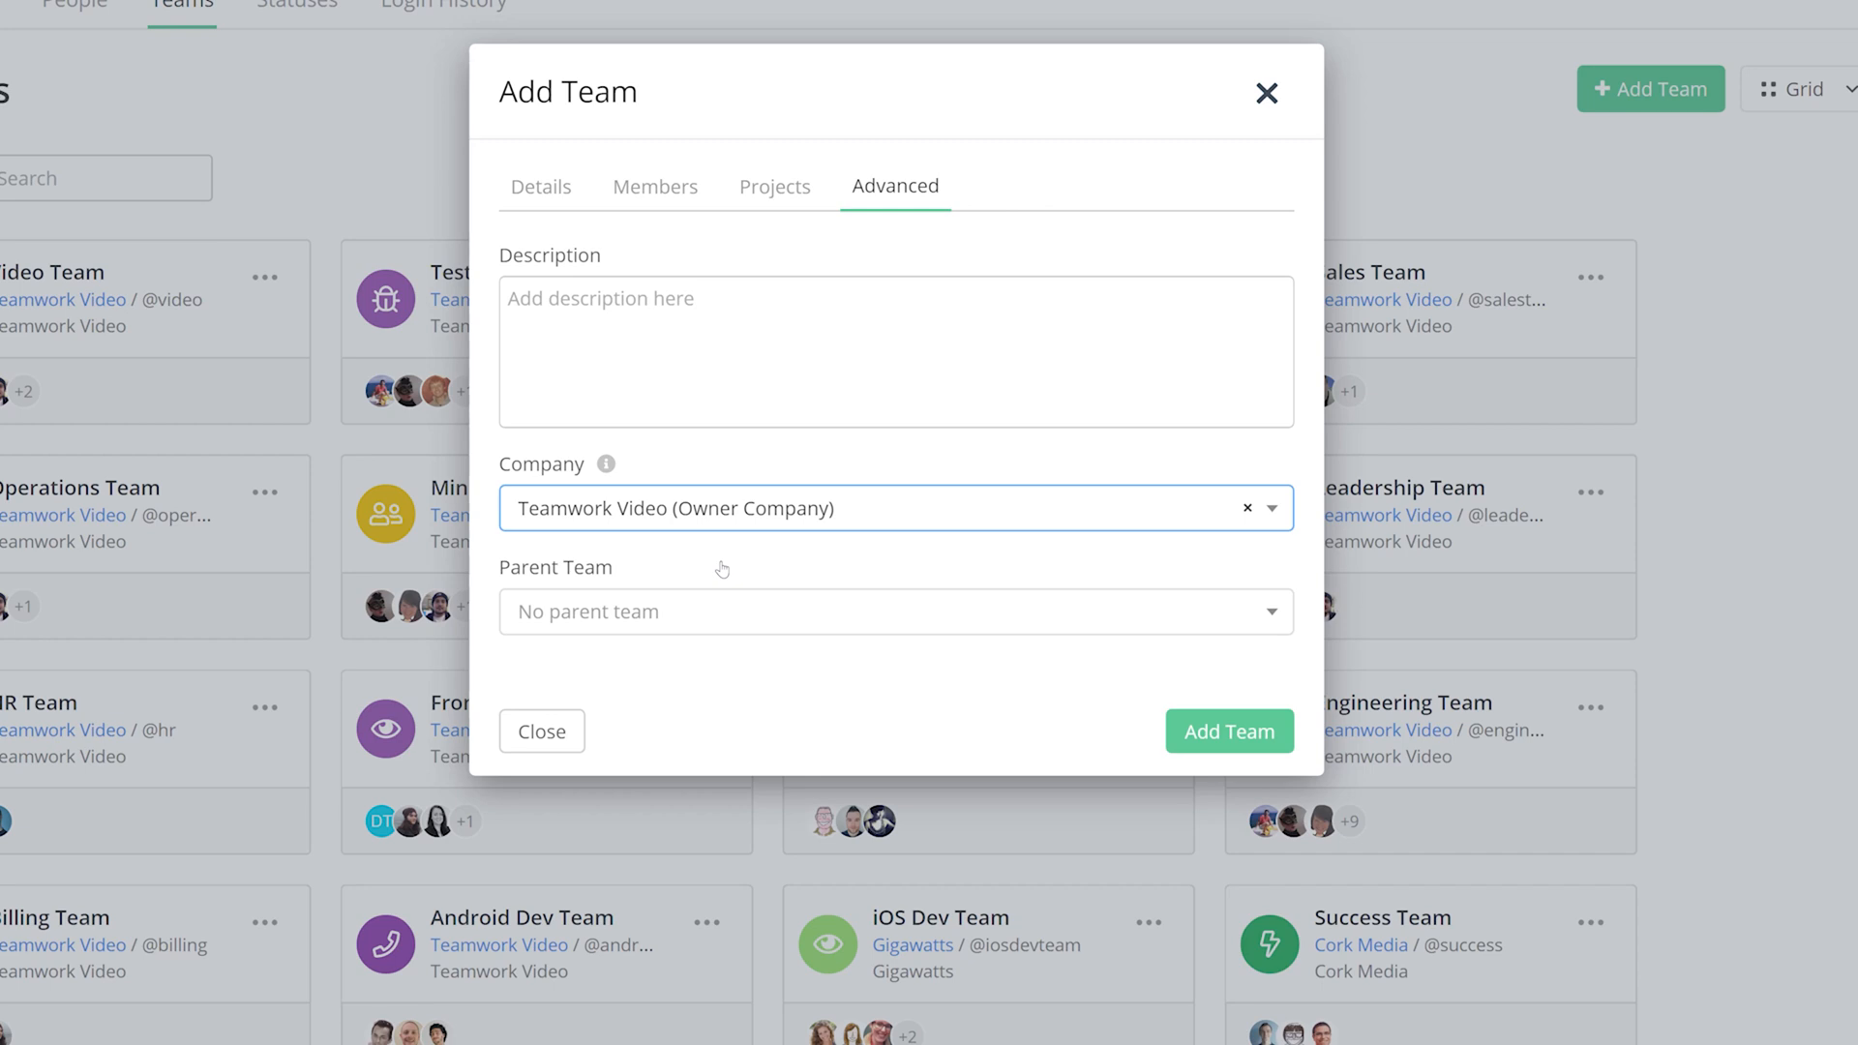
pyautogui.click(733, 611)
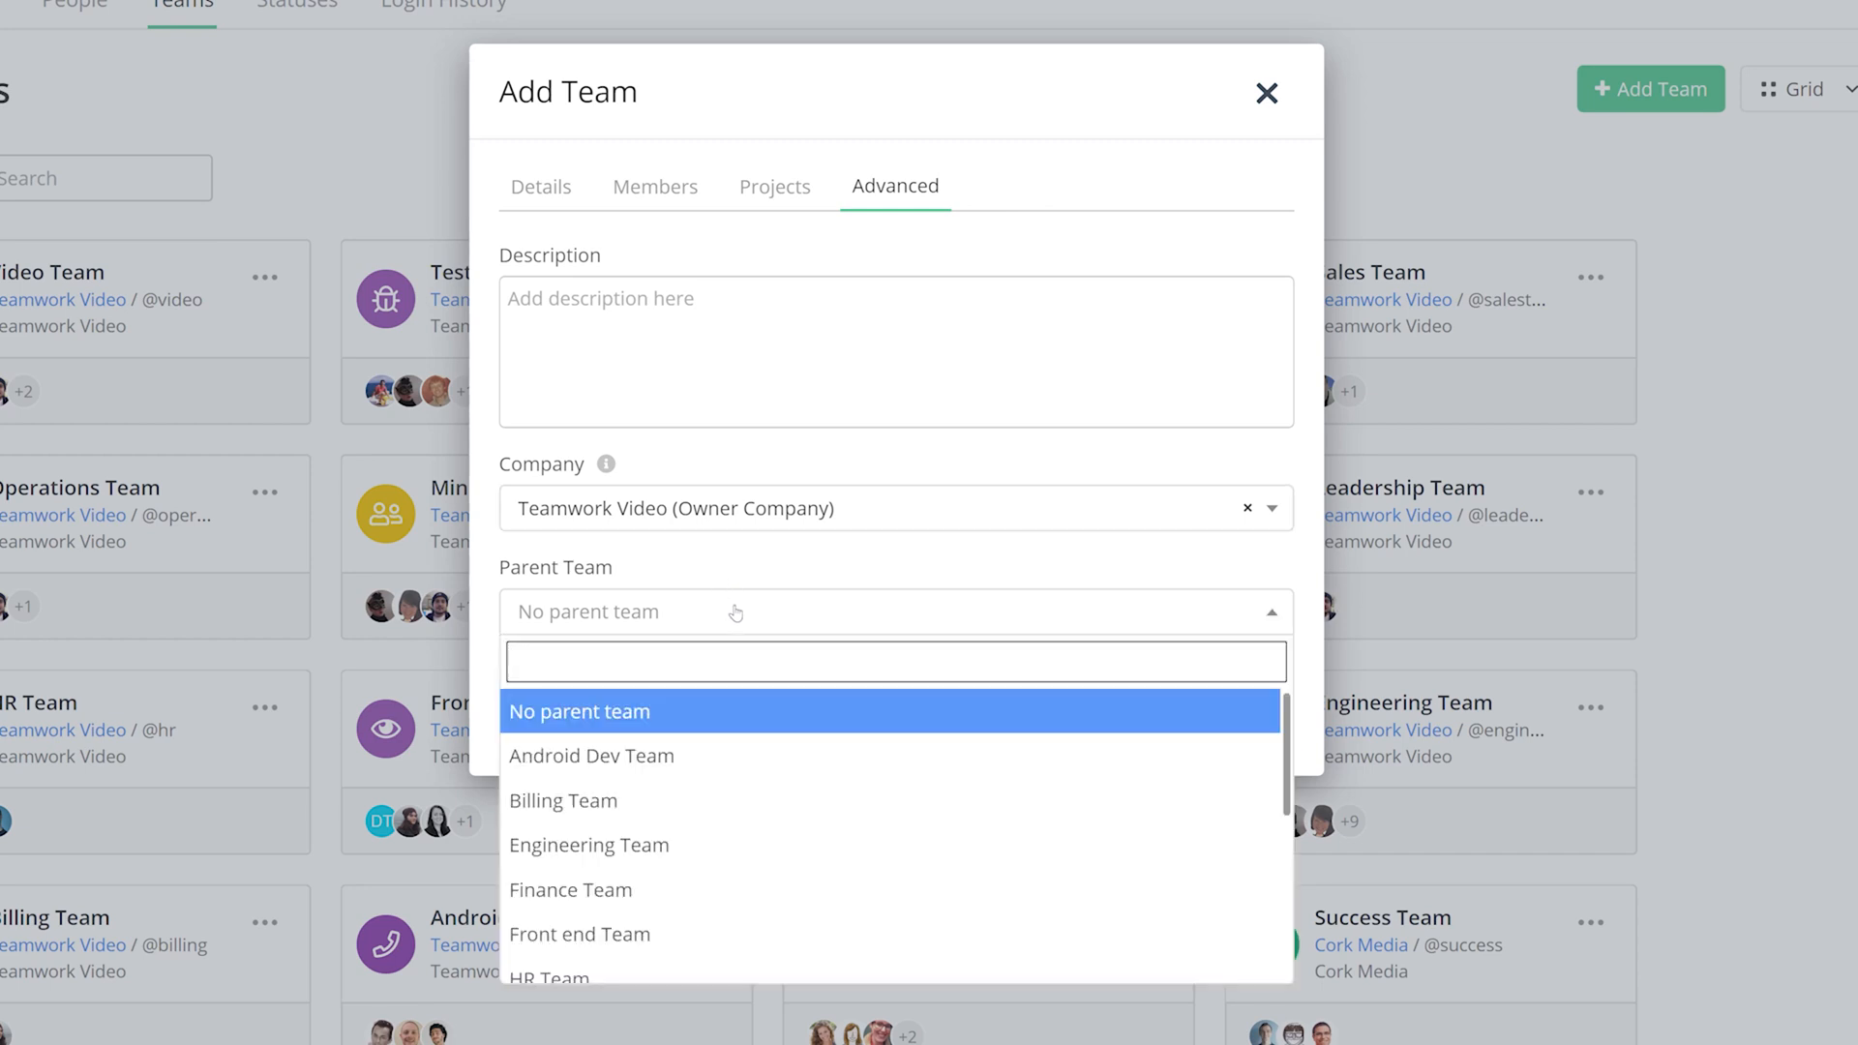
pyautogui.click(732, 572)
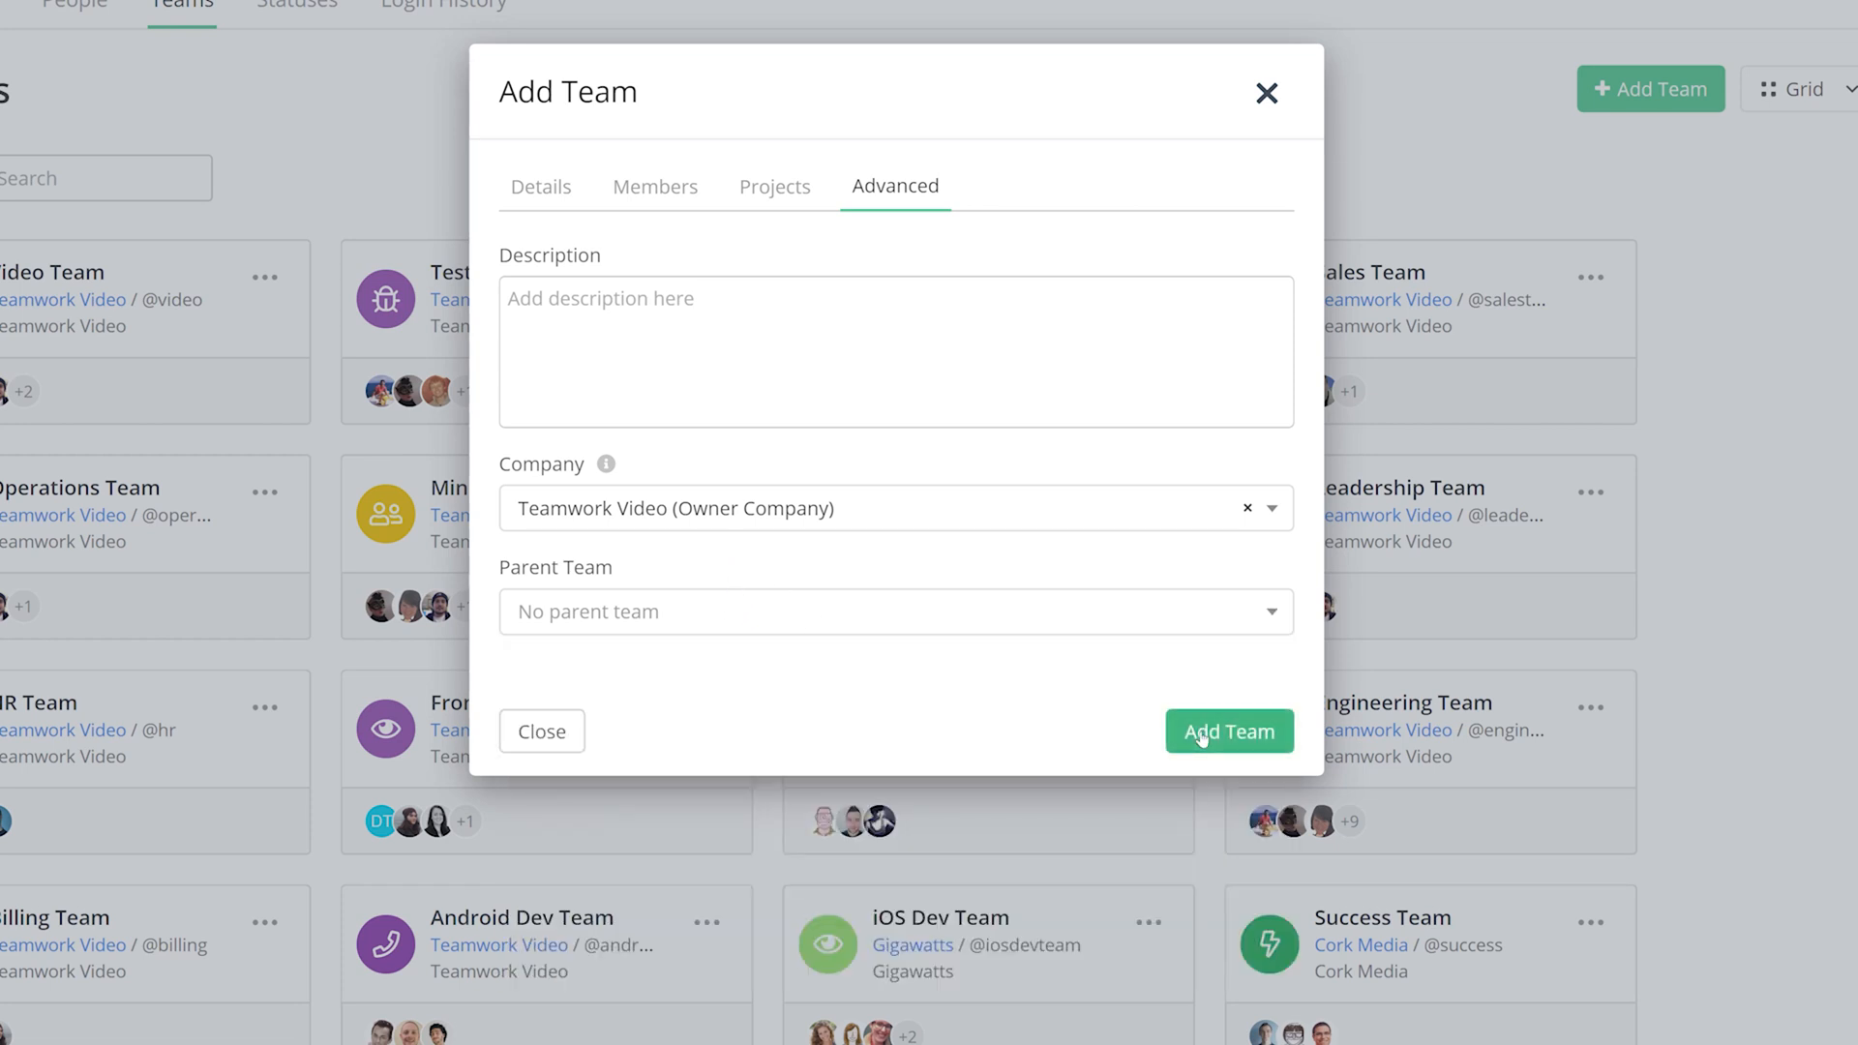
# Save and create the new Design team.
pyautogui.click(1199, 730)
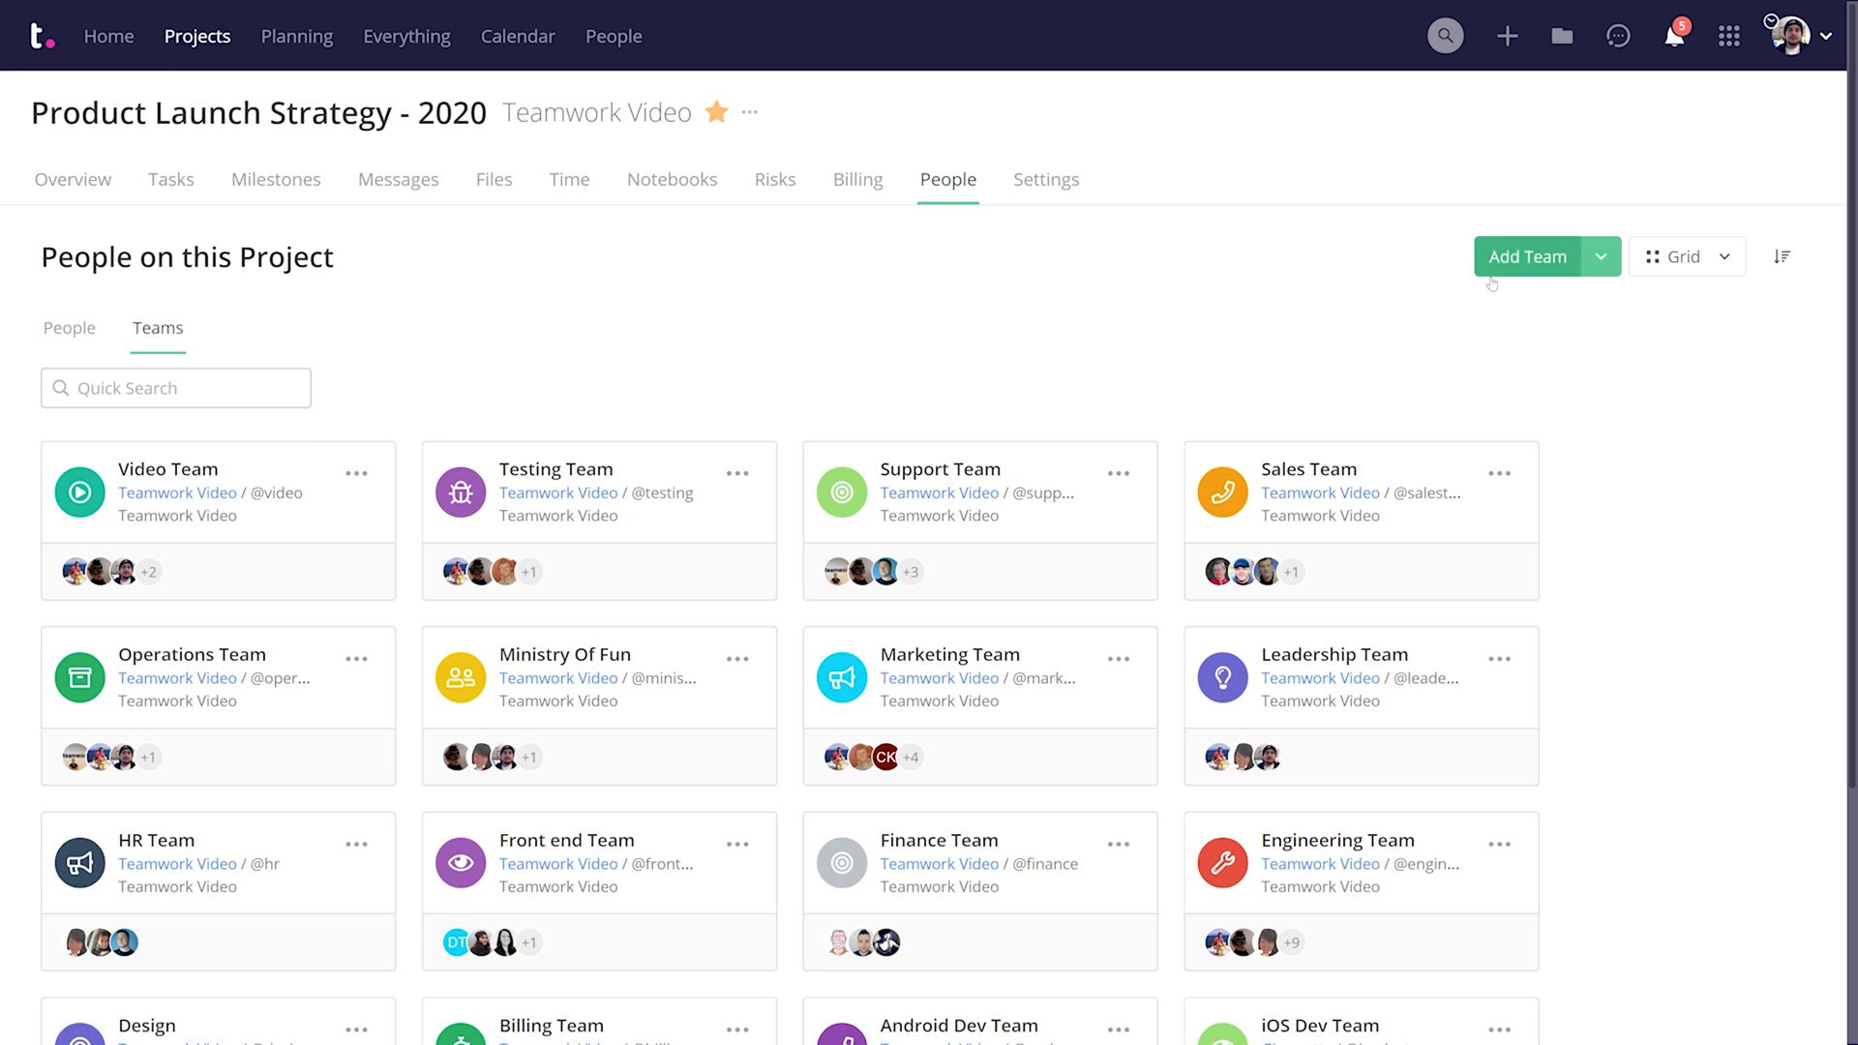
pyautogui.click(1598, 260)
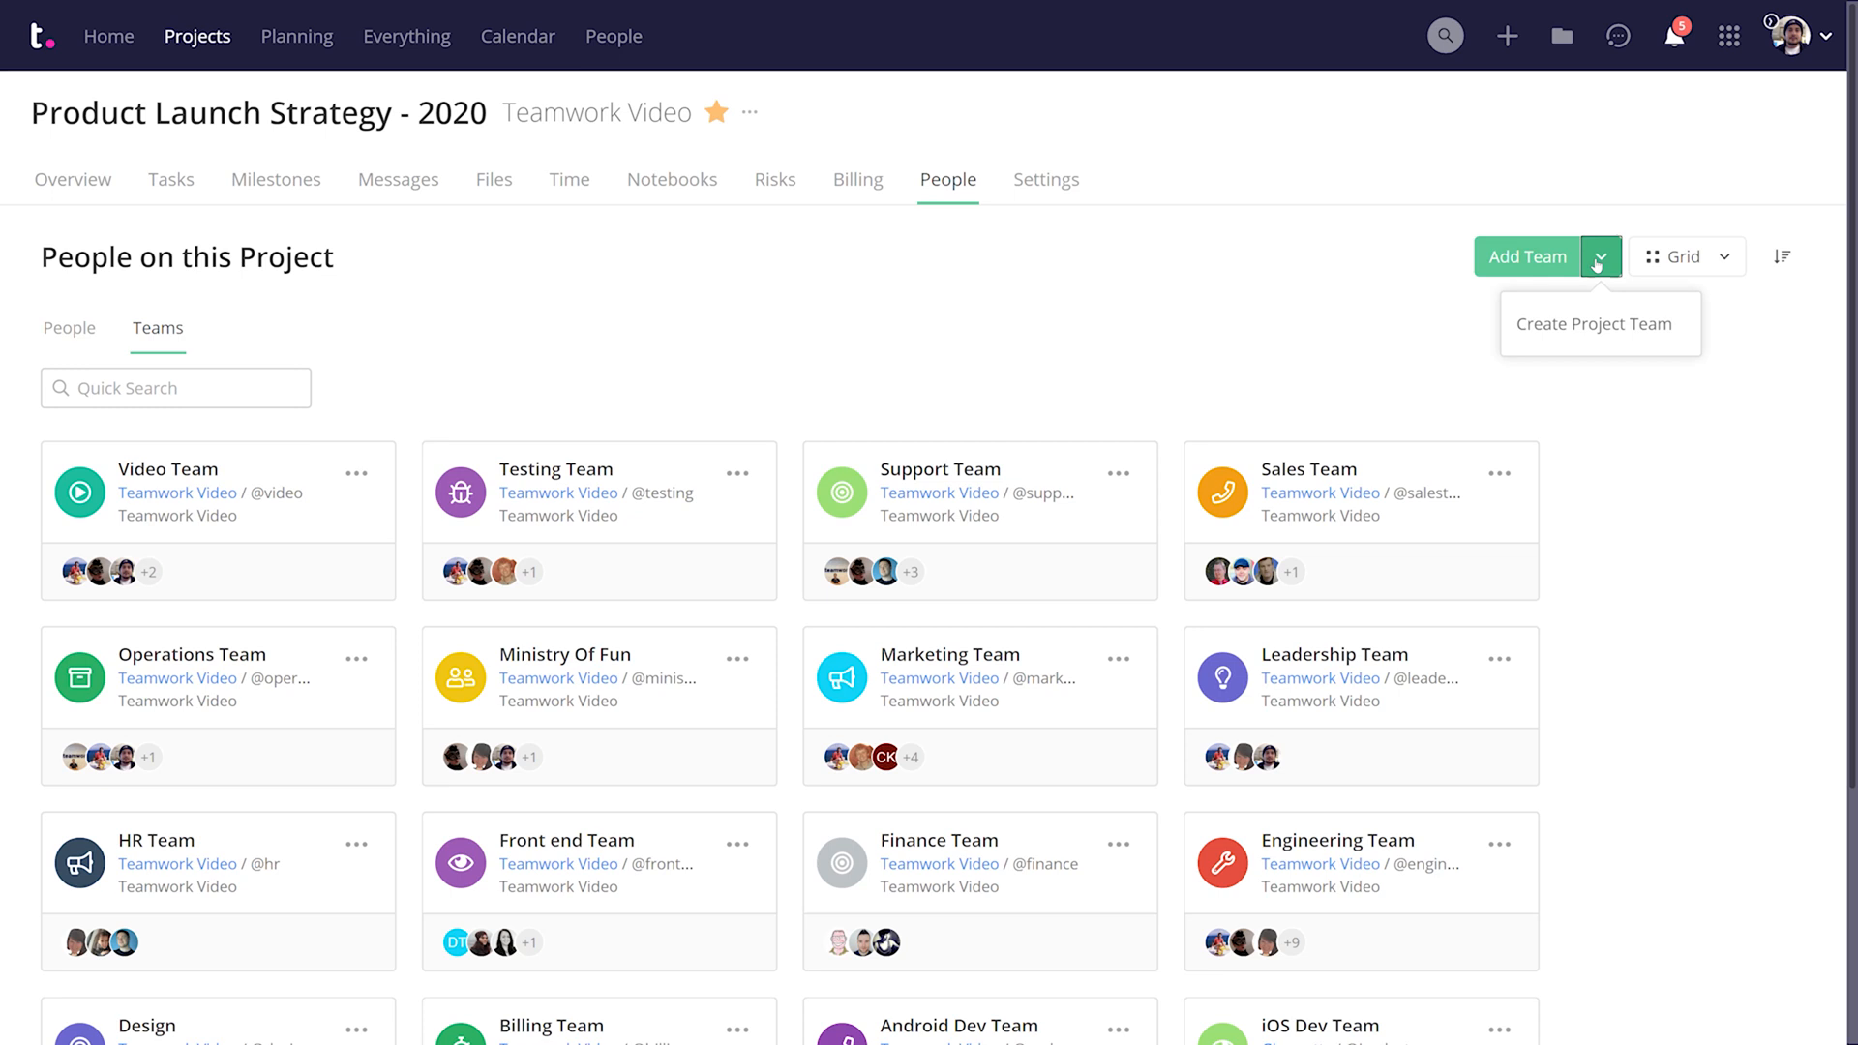
pyautogui.click(1625, 326)
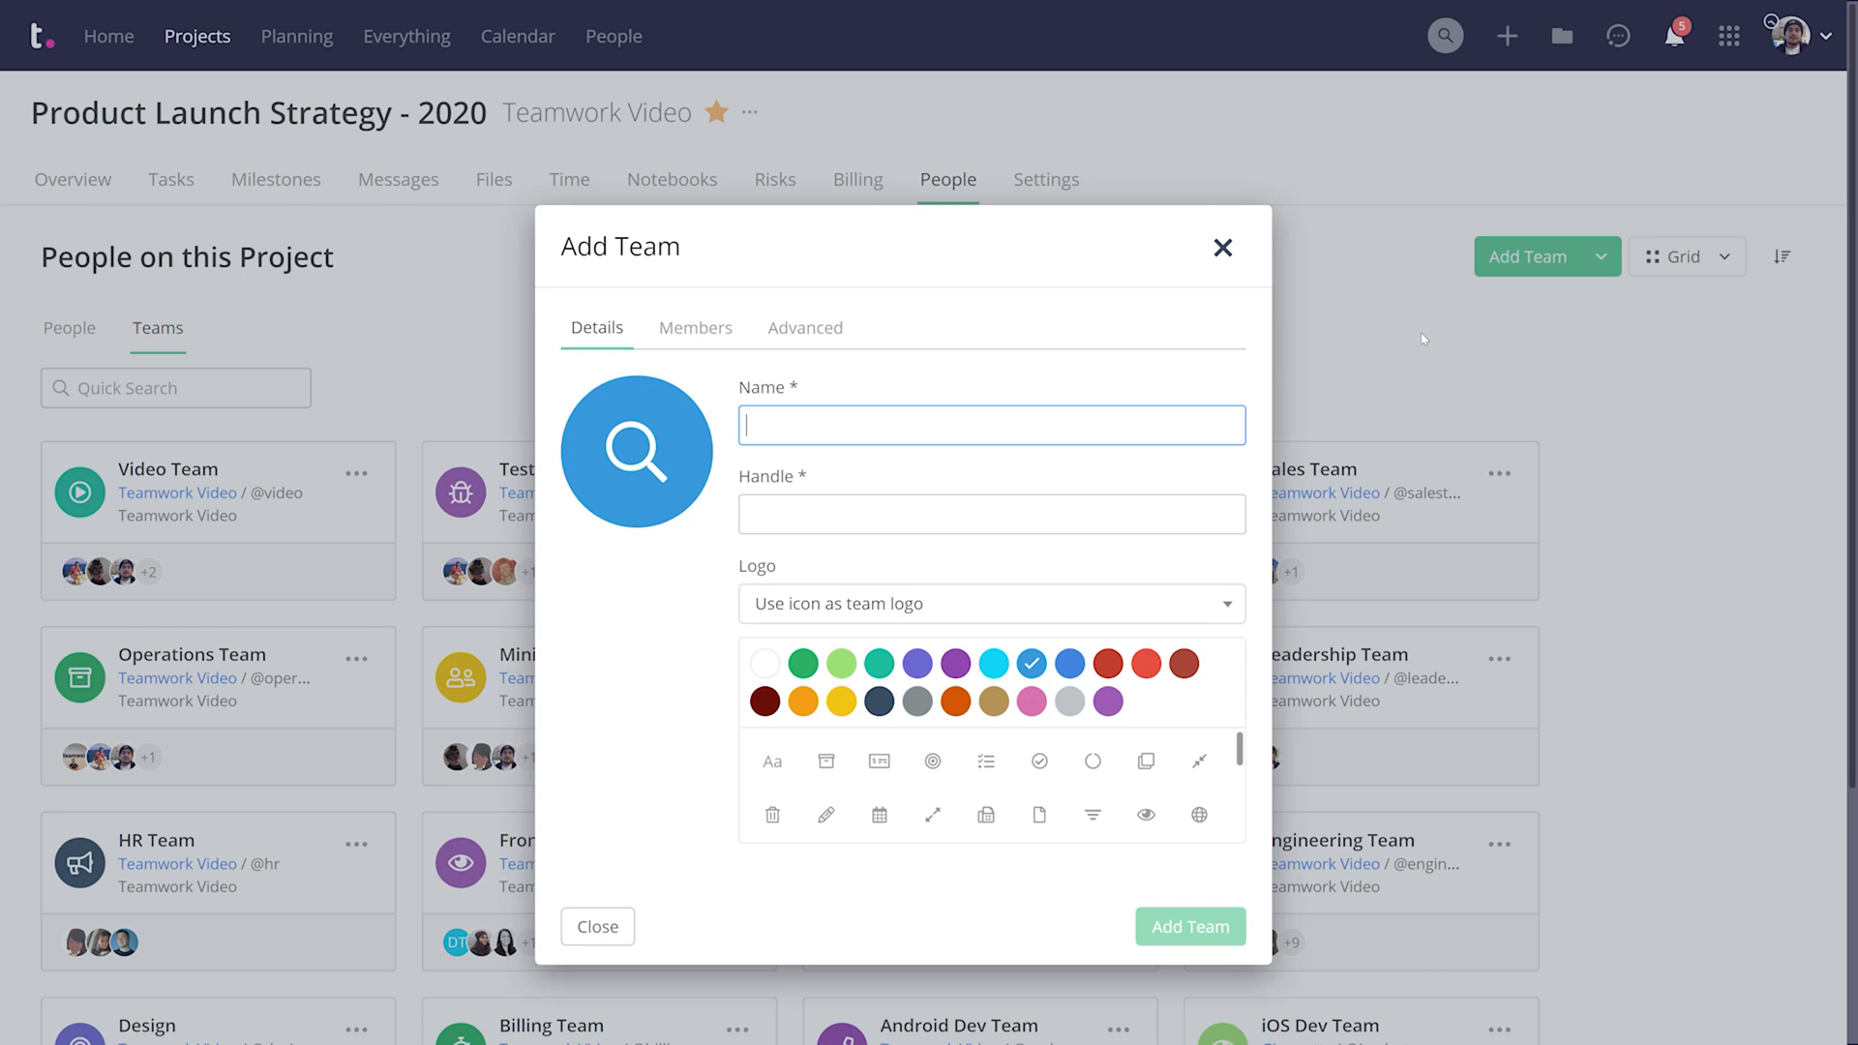
pyautogui.press('Escape')
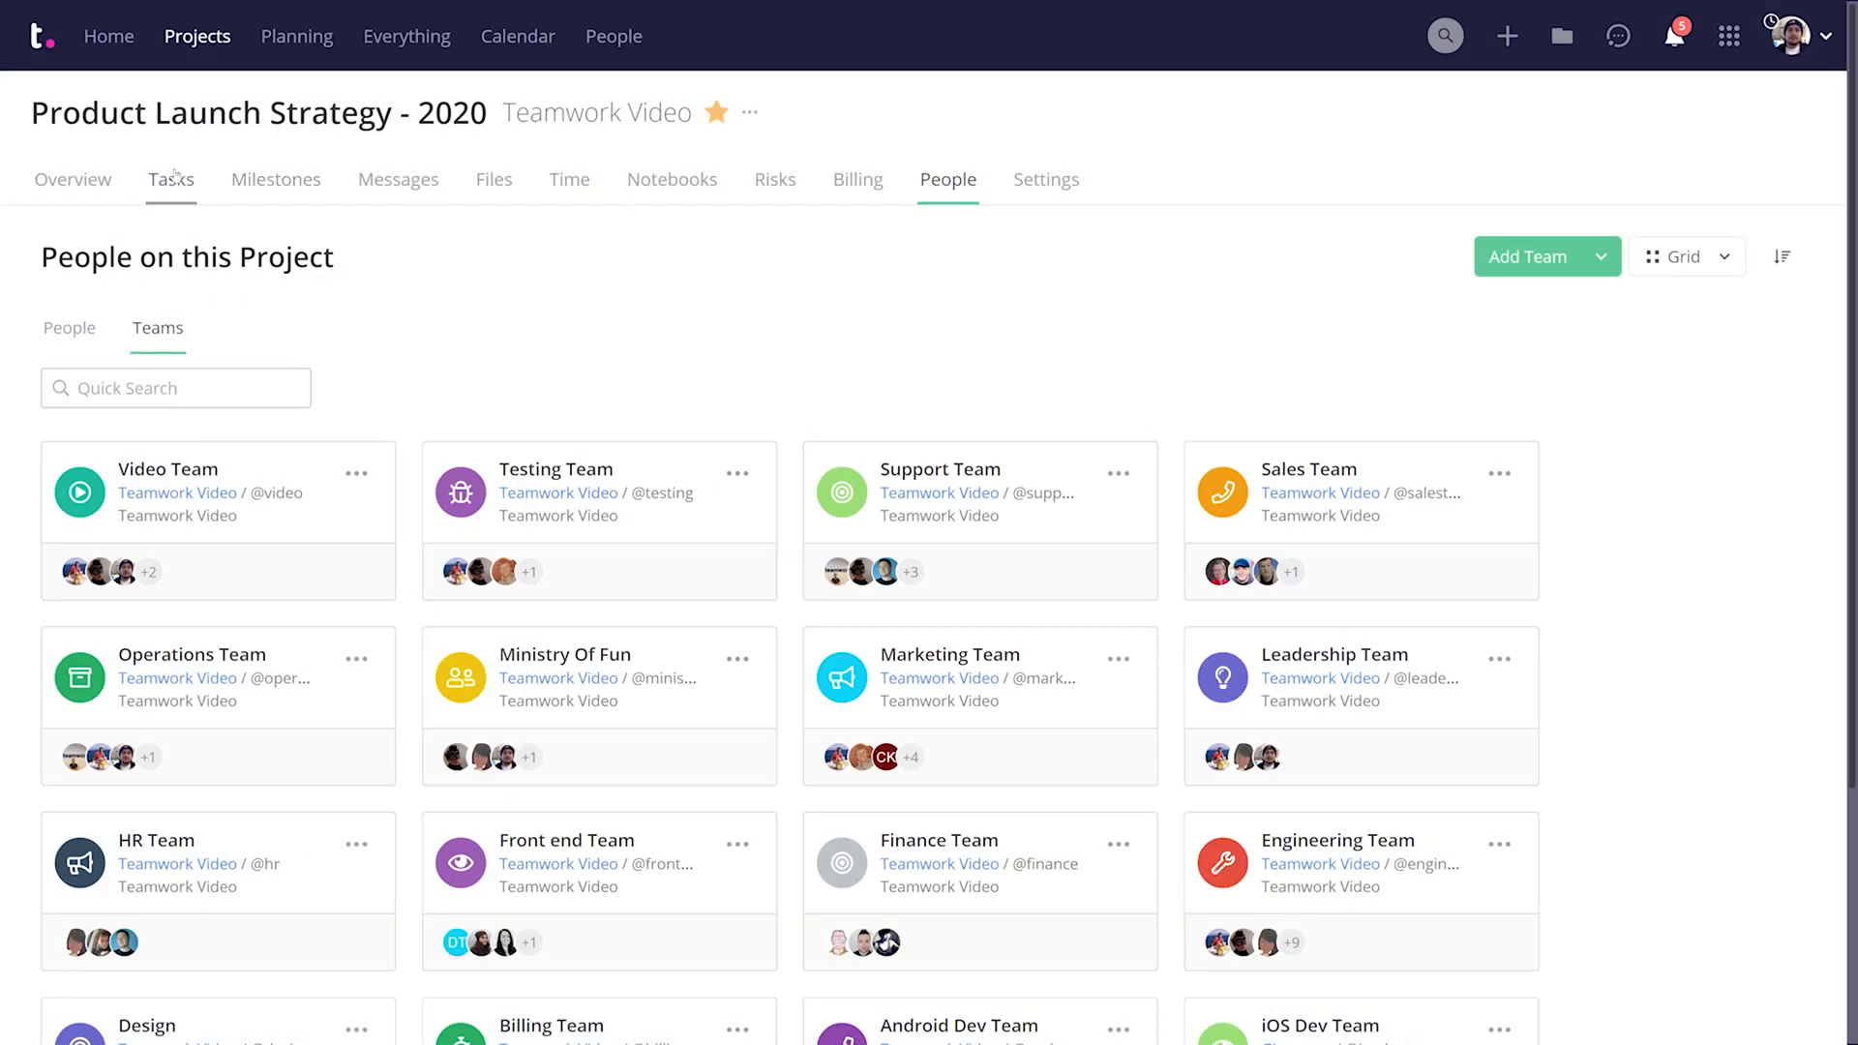
# Assign the Update Company Logo on site task to the Design team and save.
pyautogui.click(172, 181)
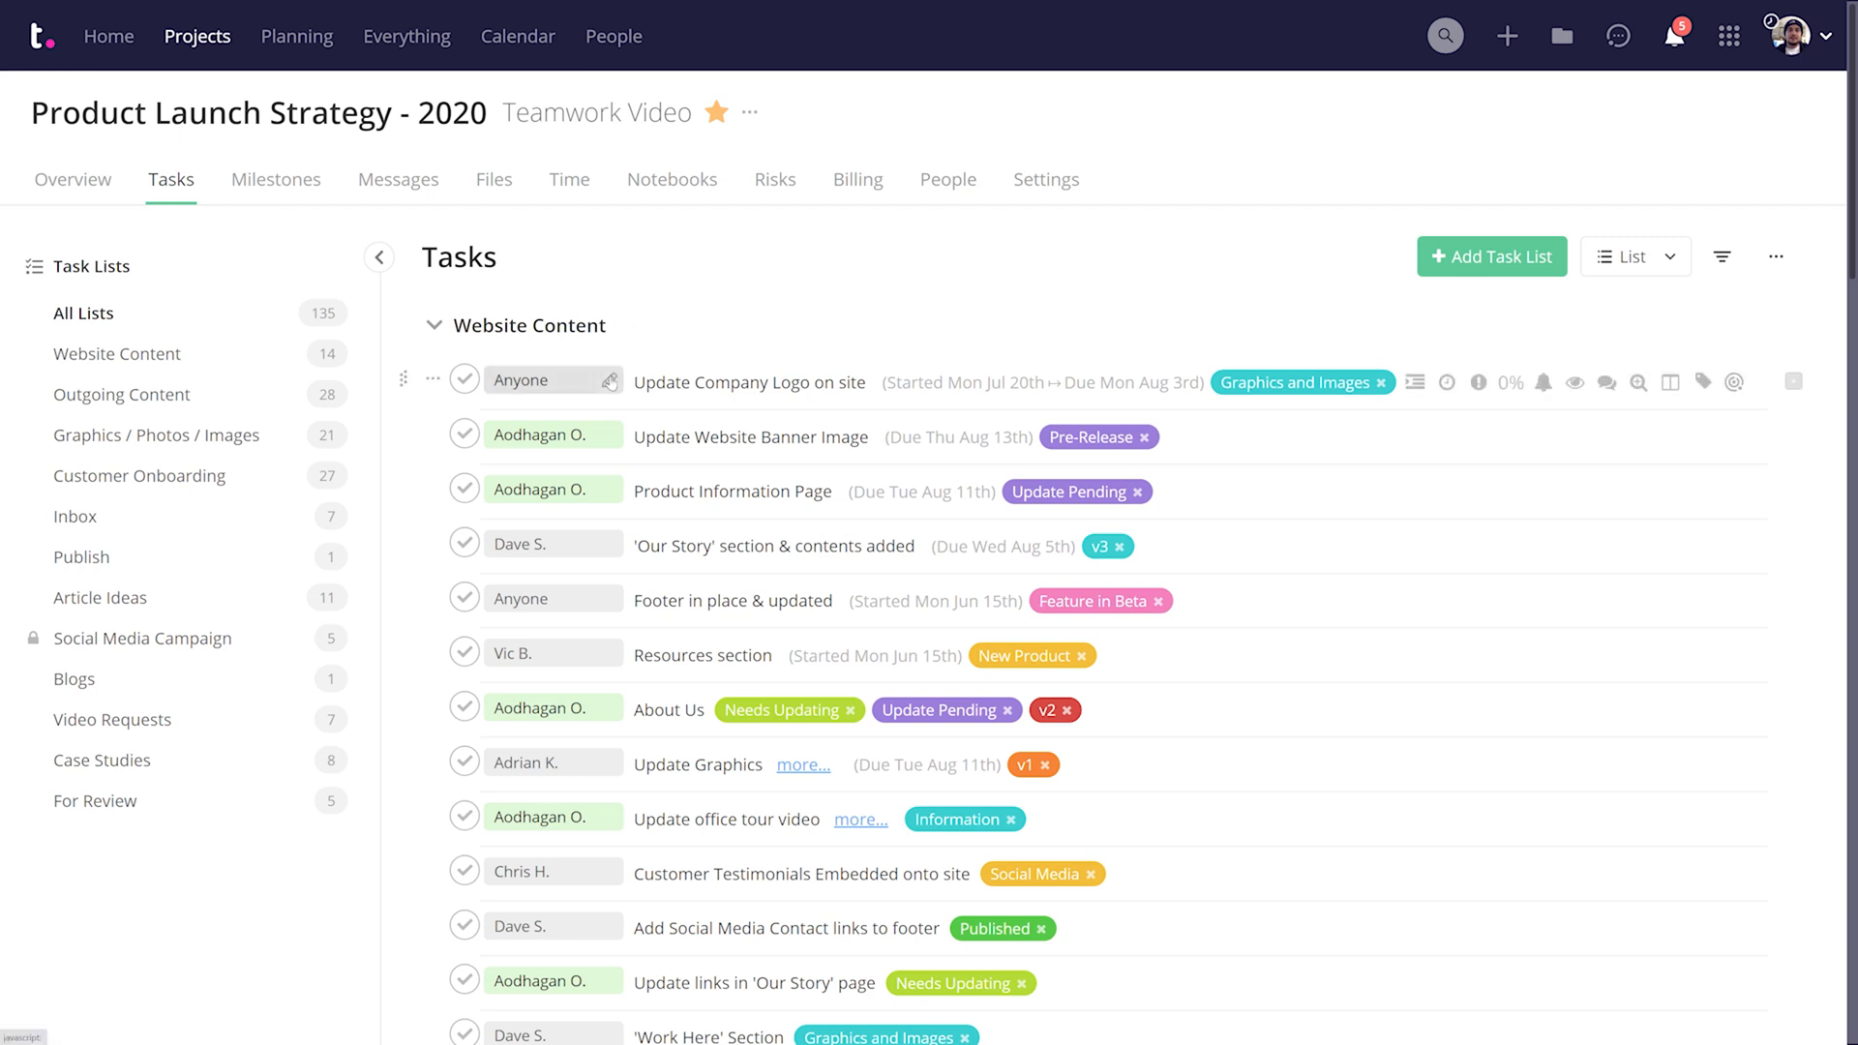
pyautogui.doubleClick(615, 394)
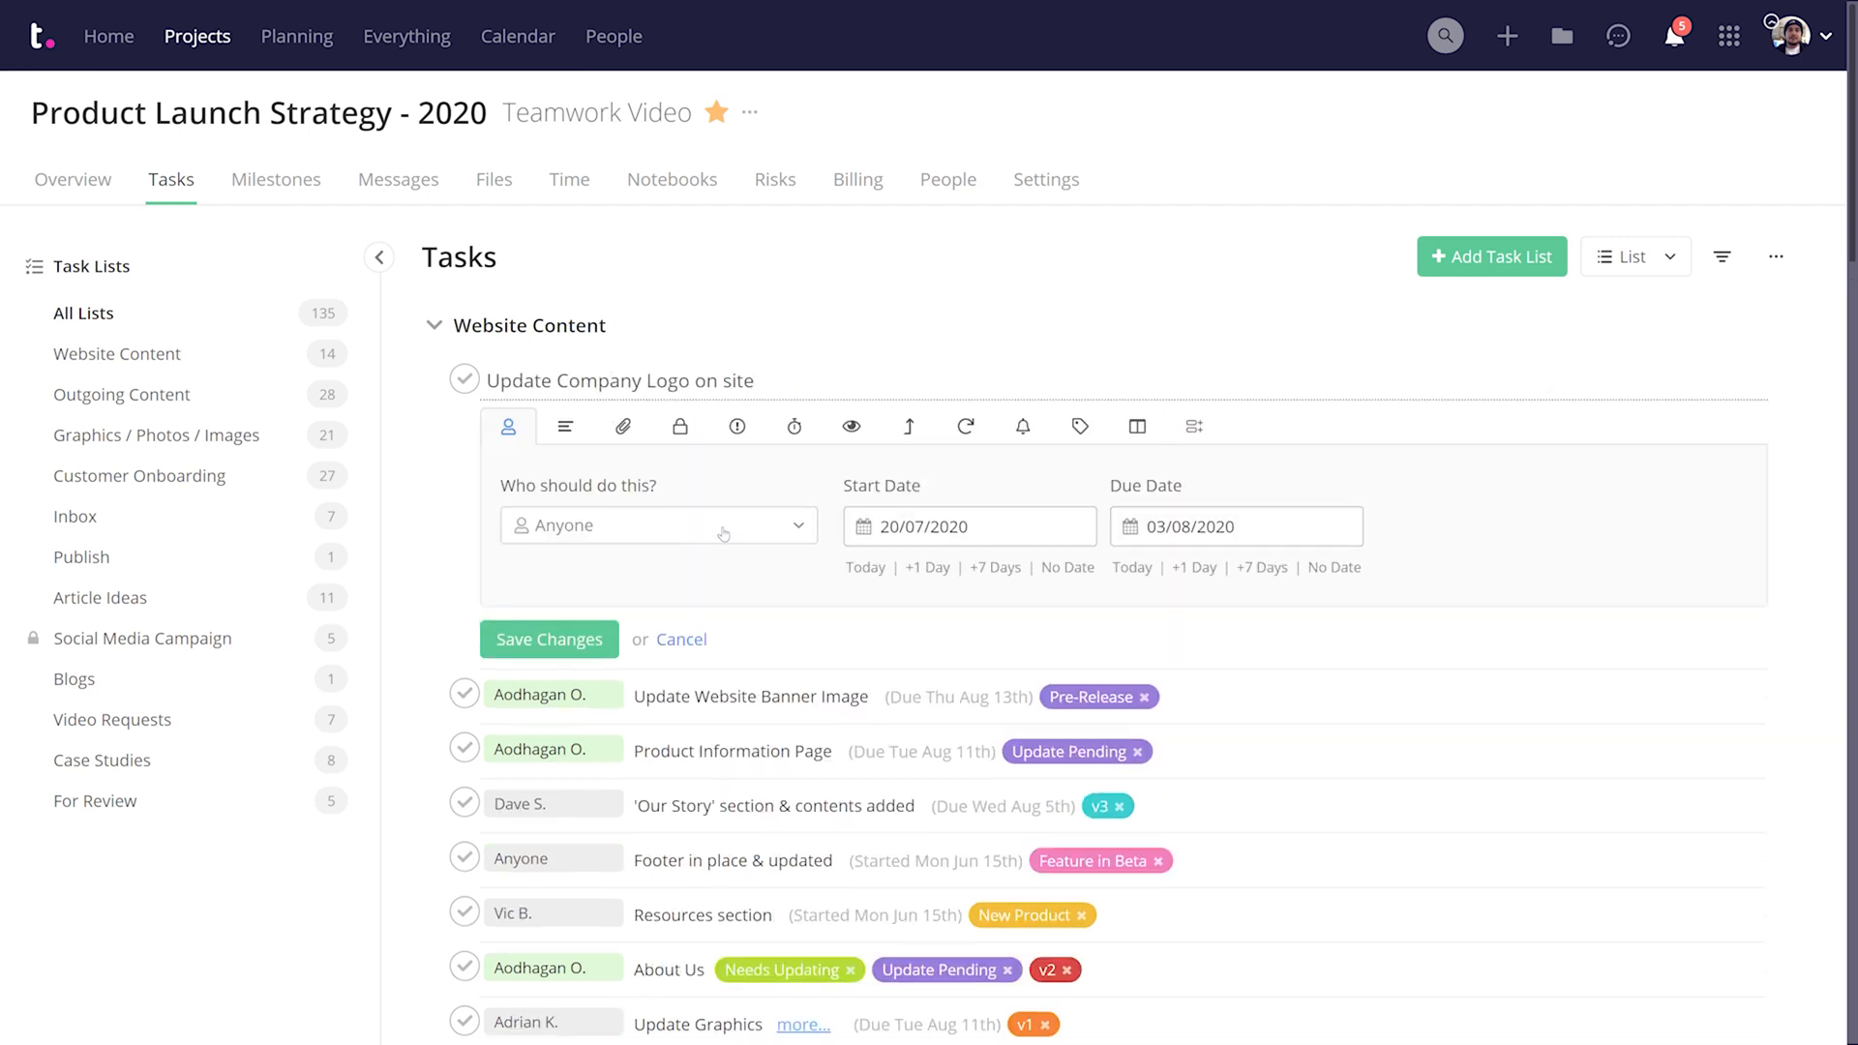
pyautogui.click(718, 534)
pyautogui.scroll(-5, 693, 711)
pyautogui.scroll(-3, 692, 726)
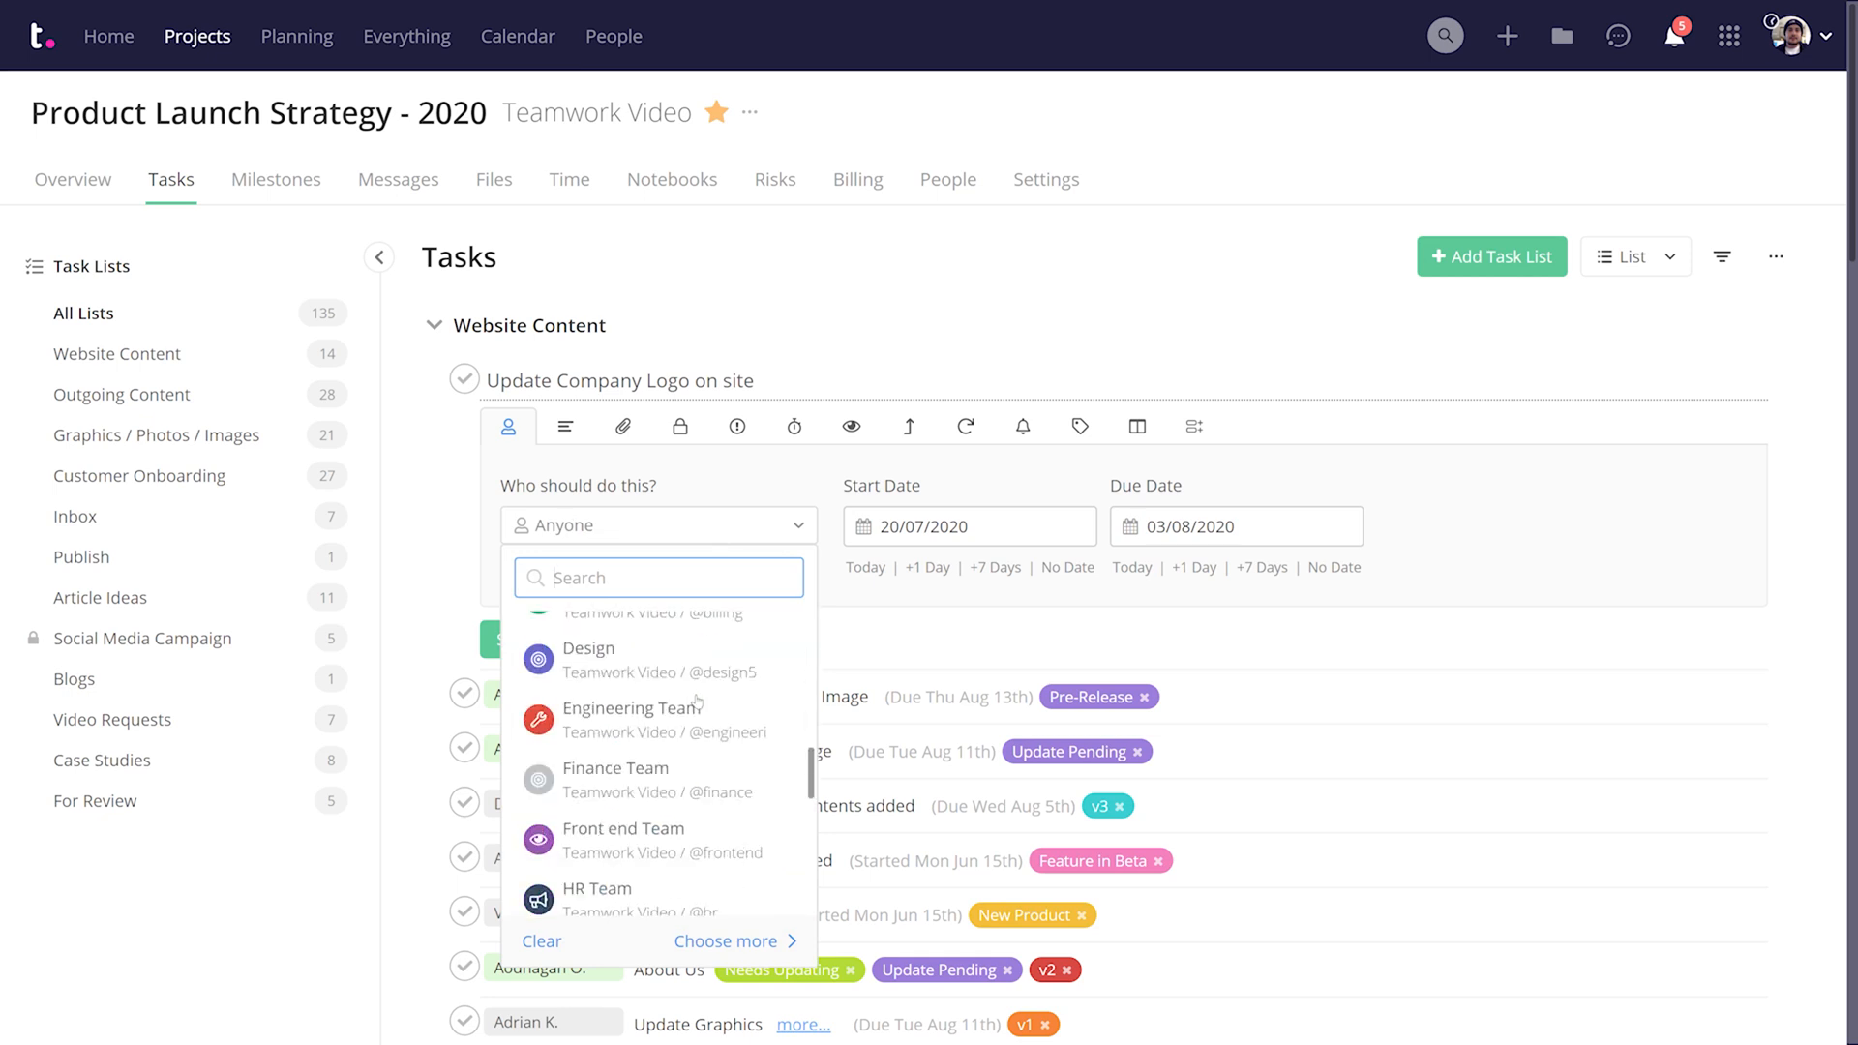
pyautogui.scroll(2, 693, 740)
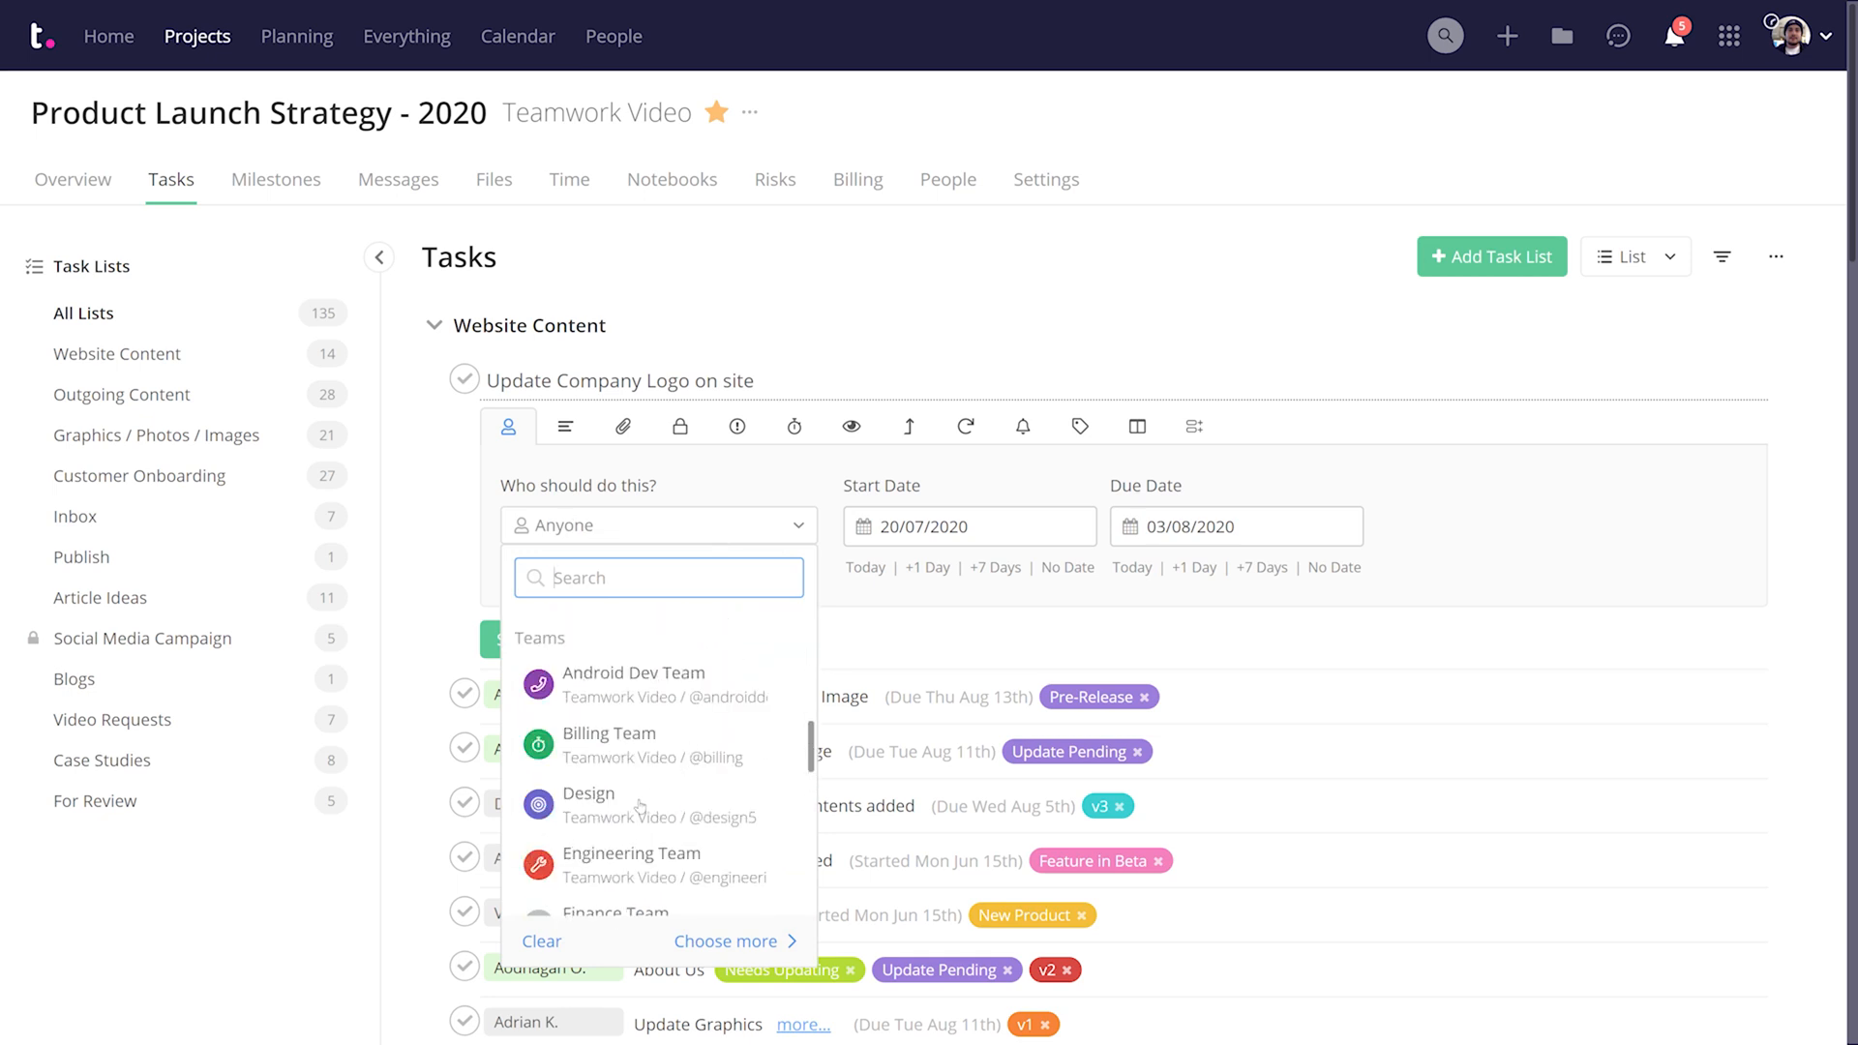
pyautogui.click(640, 804)
pyautogui.click(576, 643)
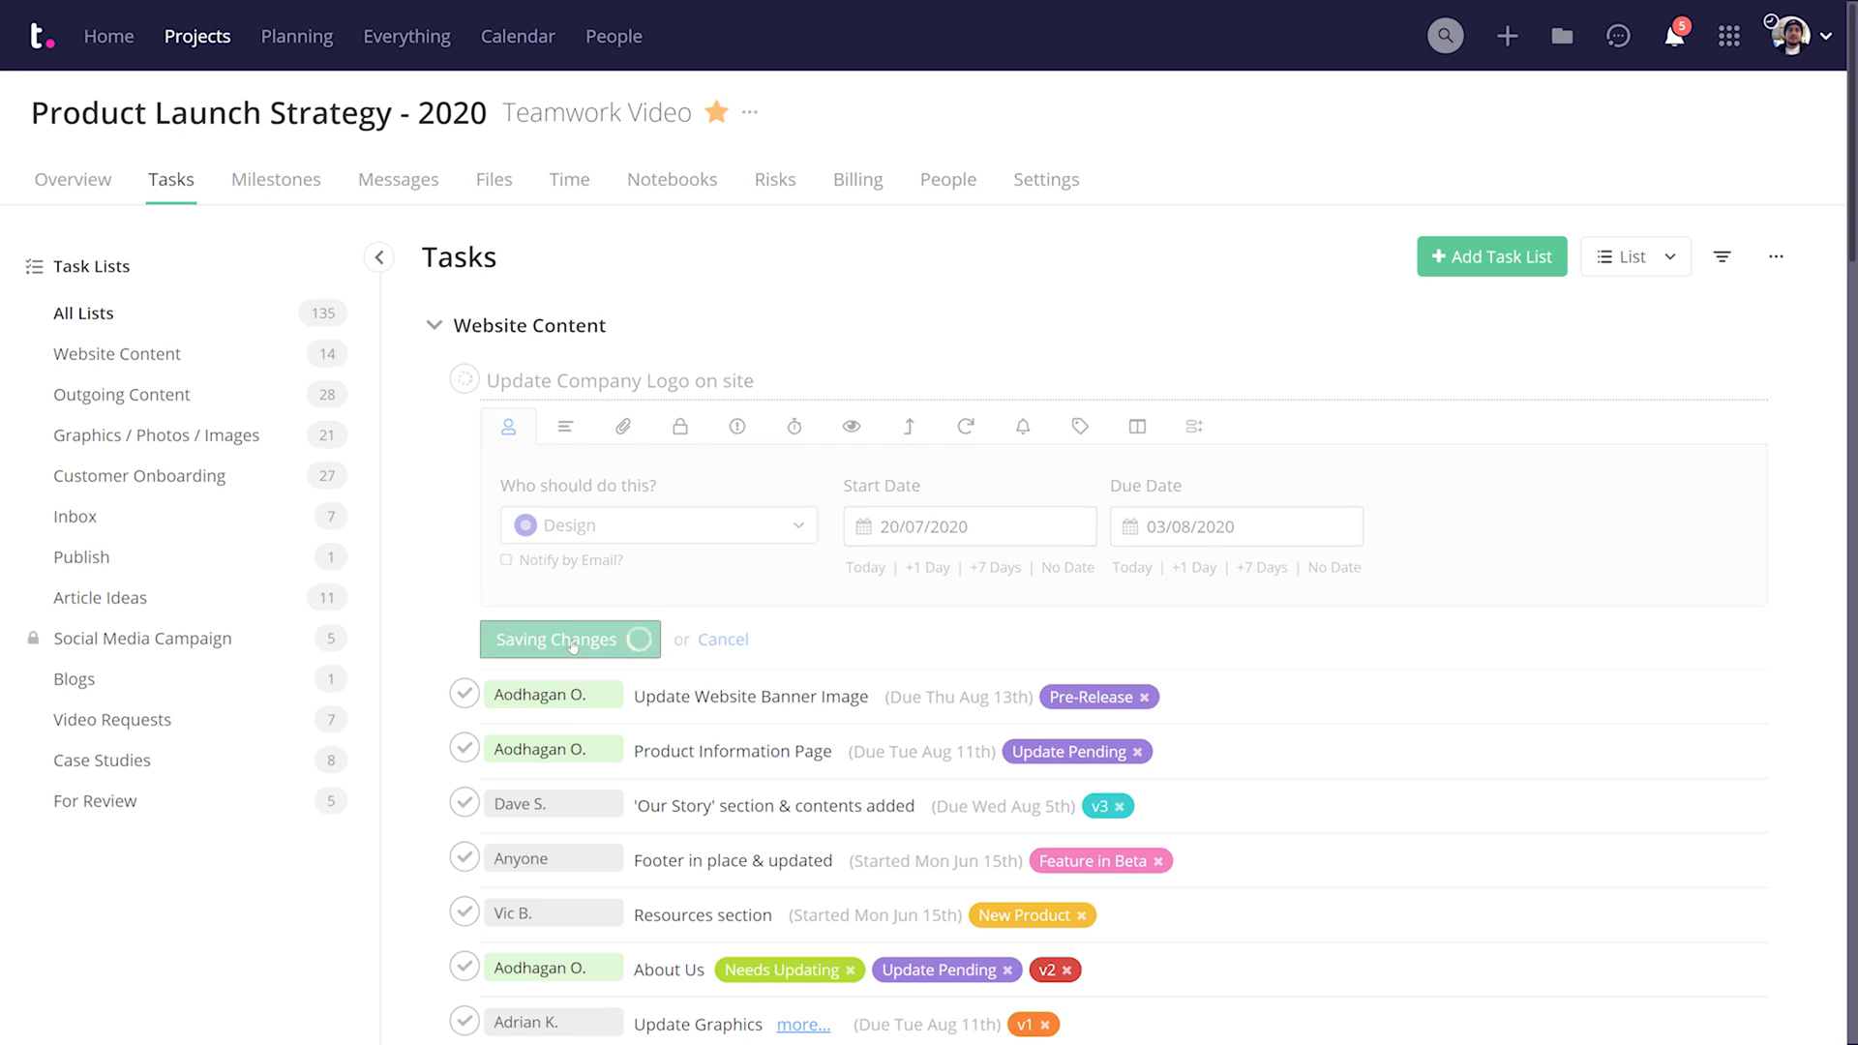